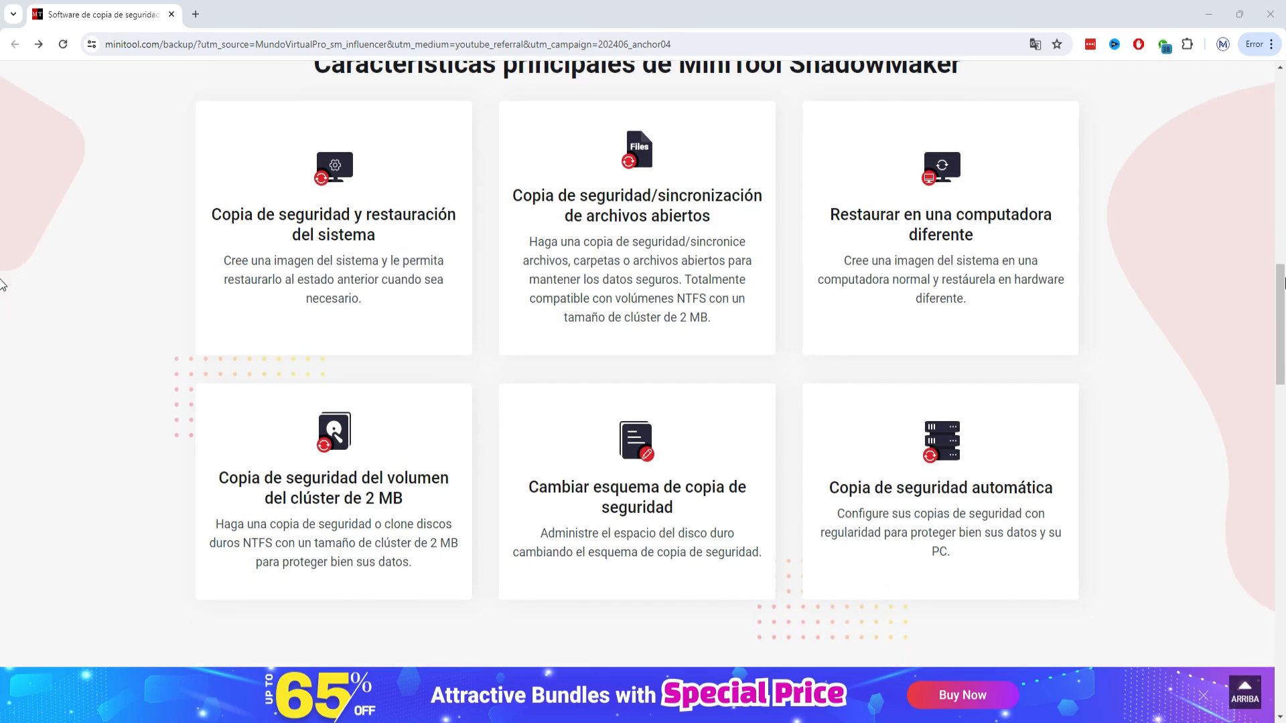
- Review the MiniTool ShadowMaker product page and download its free trial
scroll(2, 284, "down", 8)
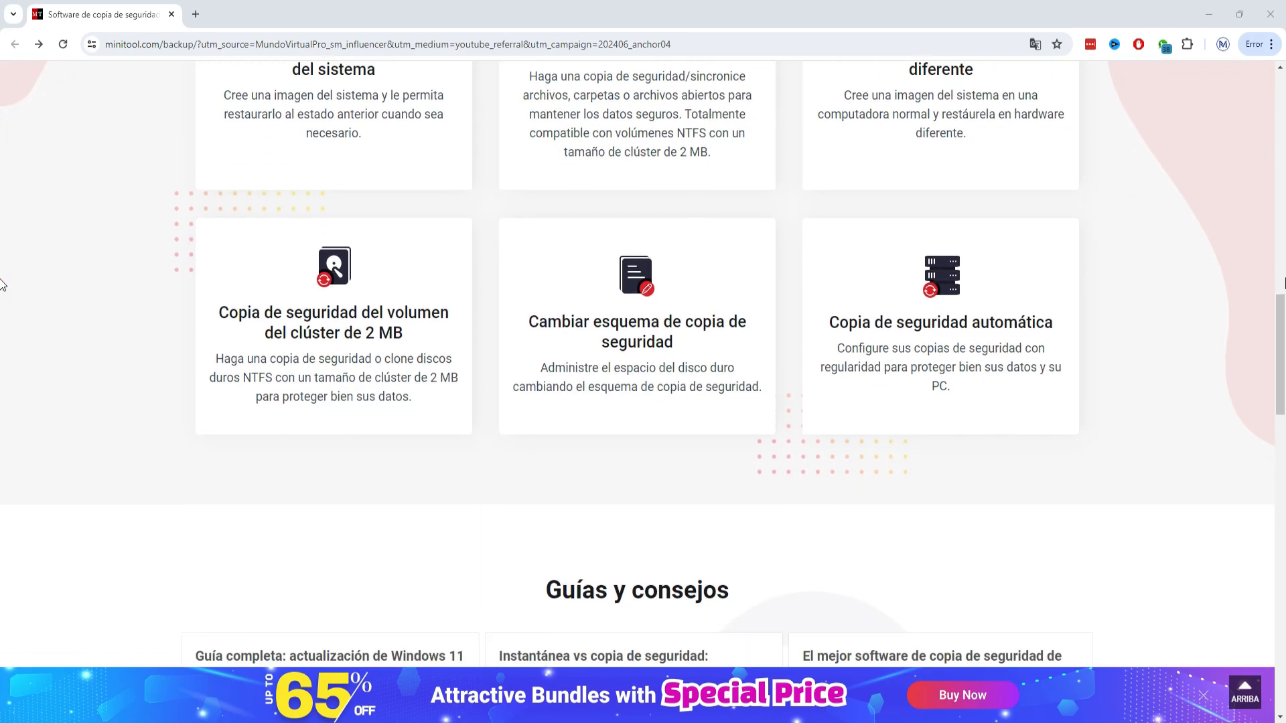
scroll(2, 284, "down", 3)
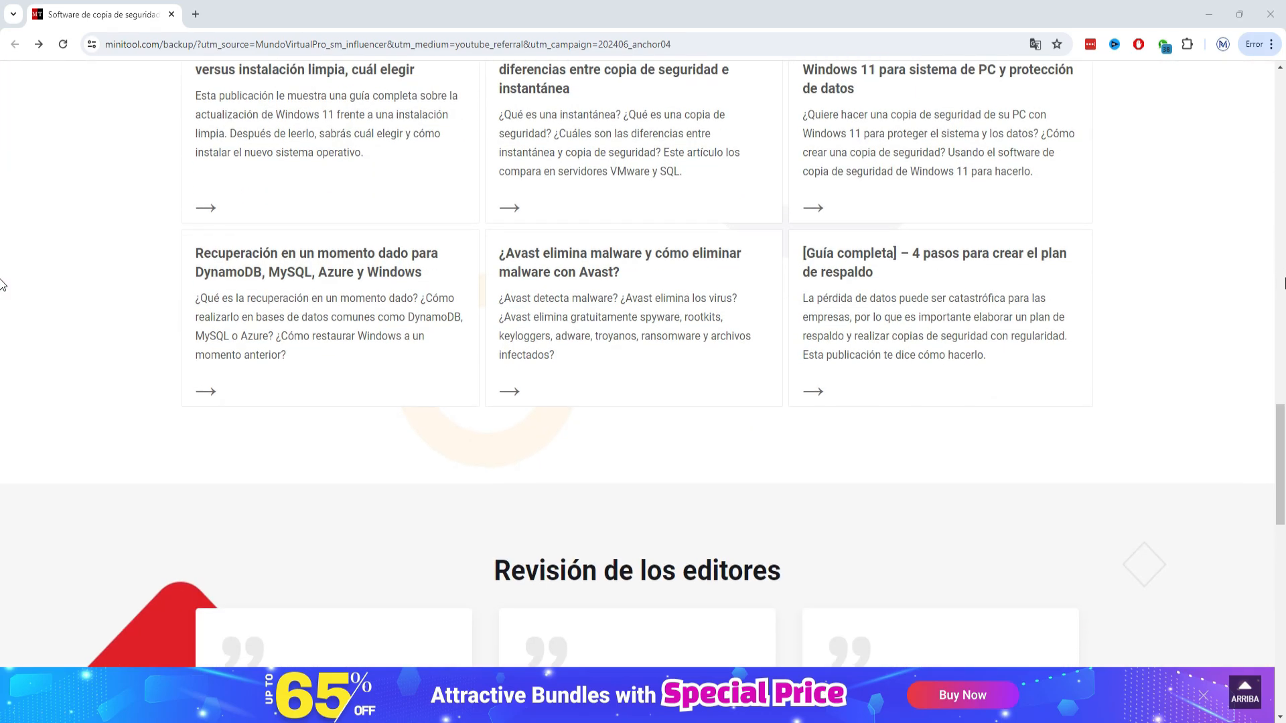
scroll(2, 285, "down", 5)
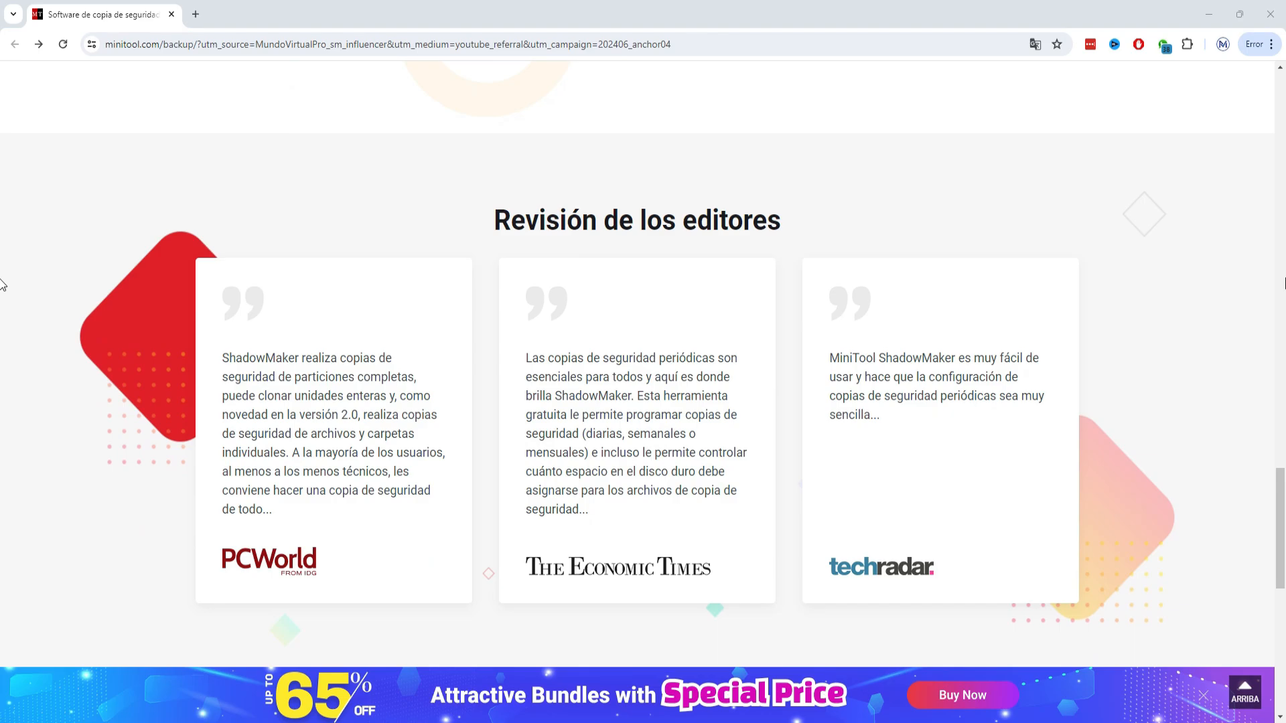
scroll(2, 284, "up", 9)
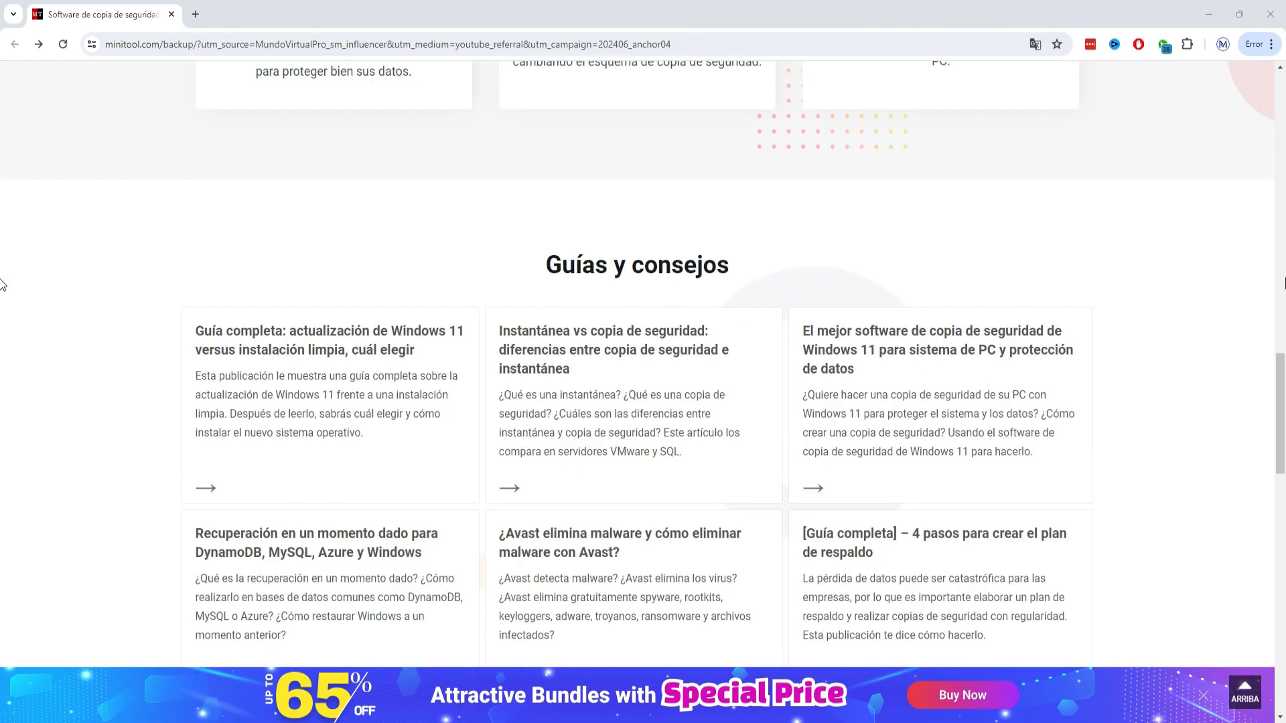
scroll(2, 285, "up", 11)
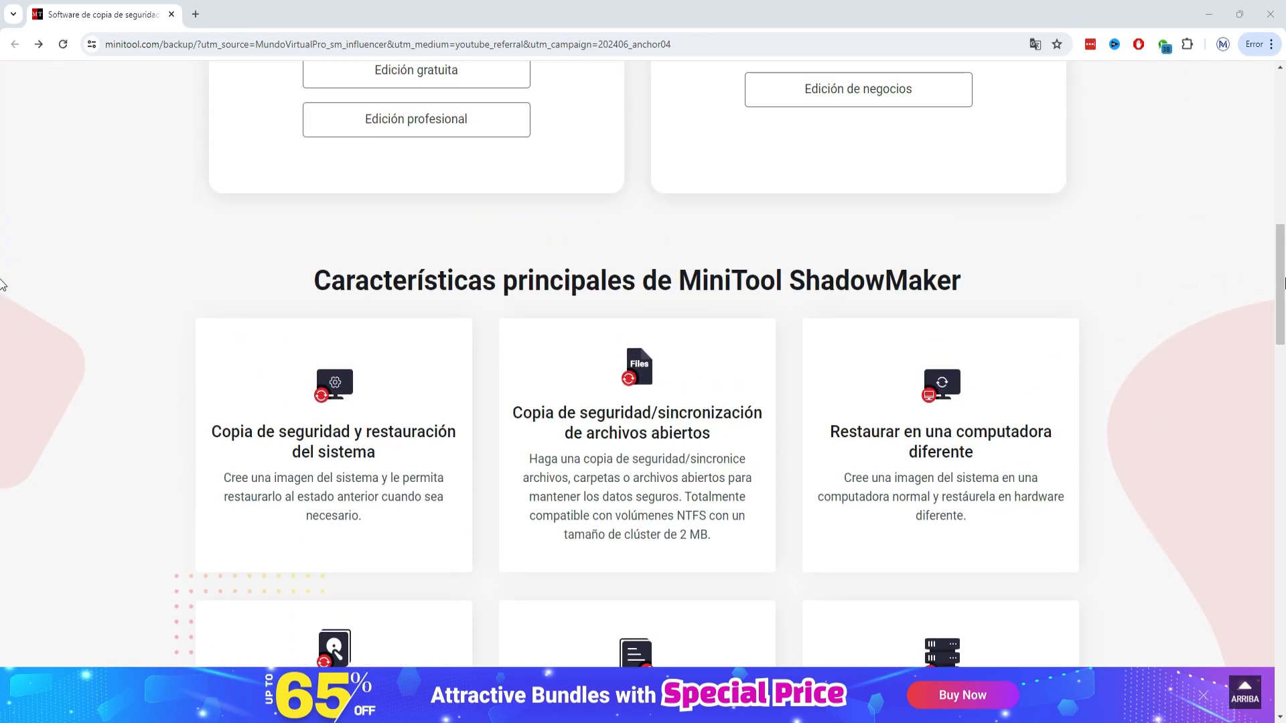
scroll(2, 285, "up", 12)
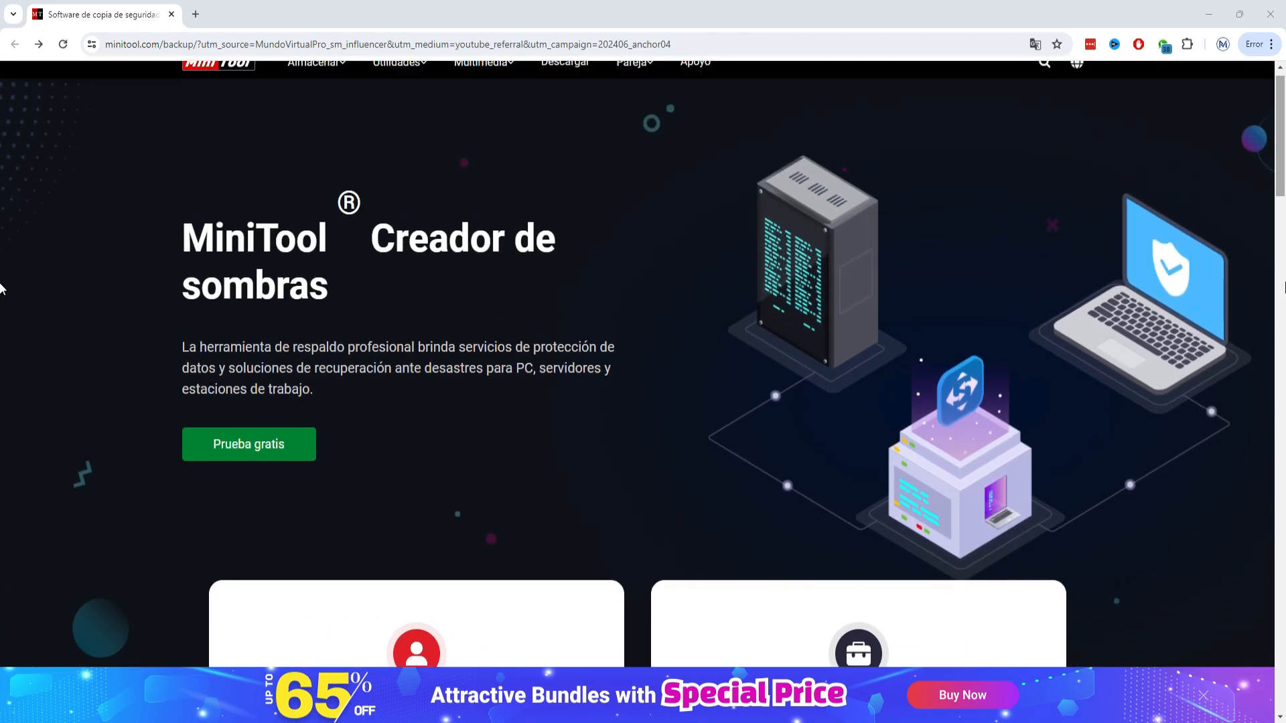
scroll(2, 288, "up", 1)
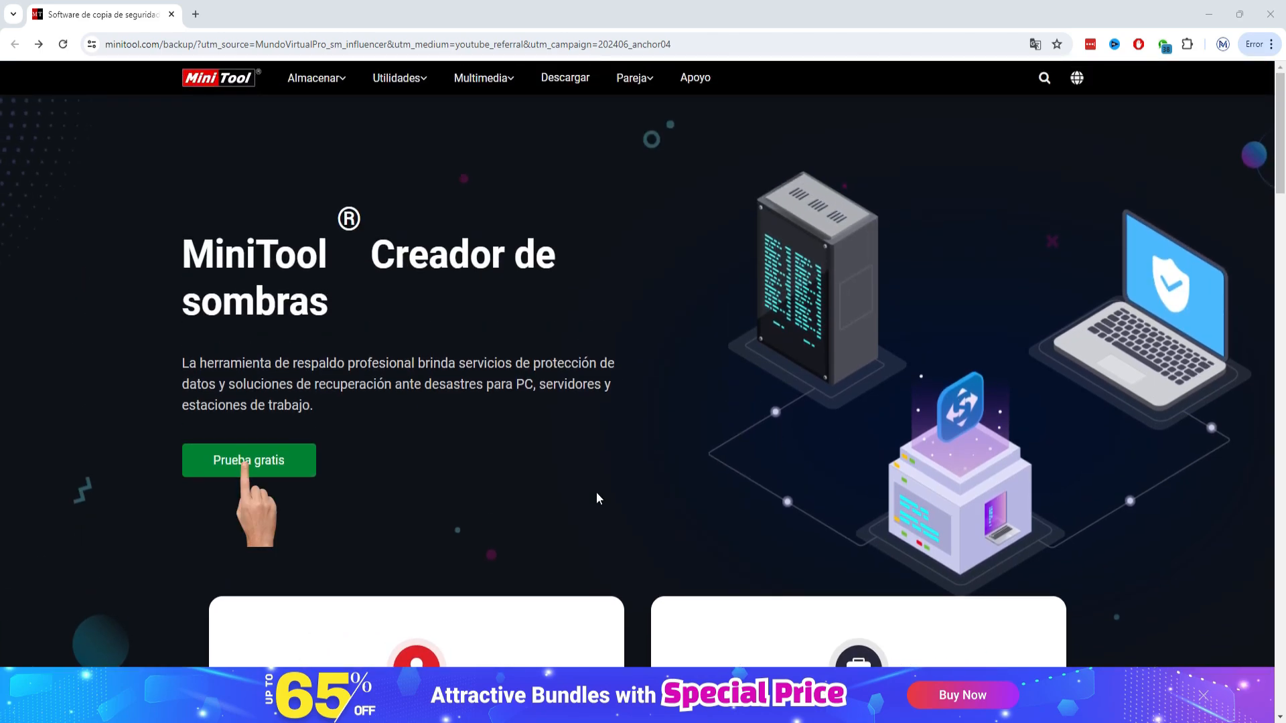
left_click(289, 467)
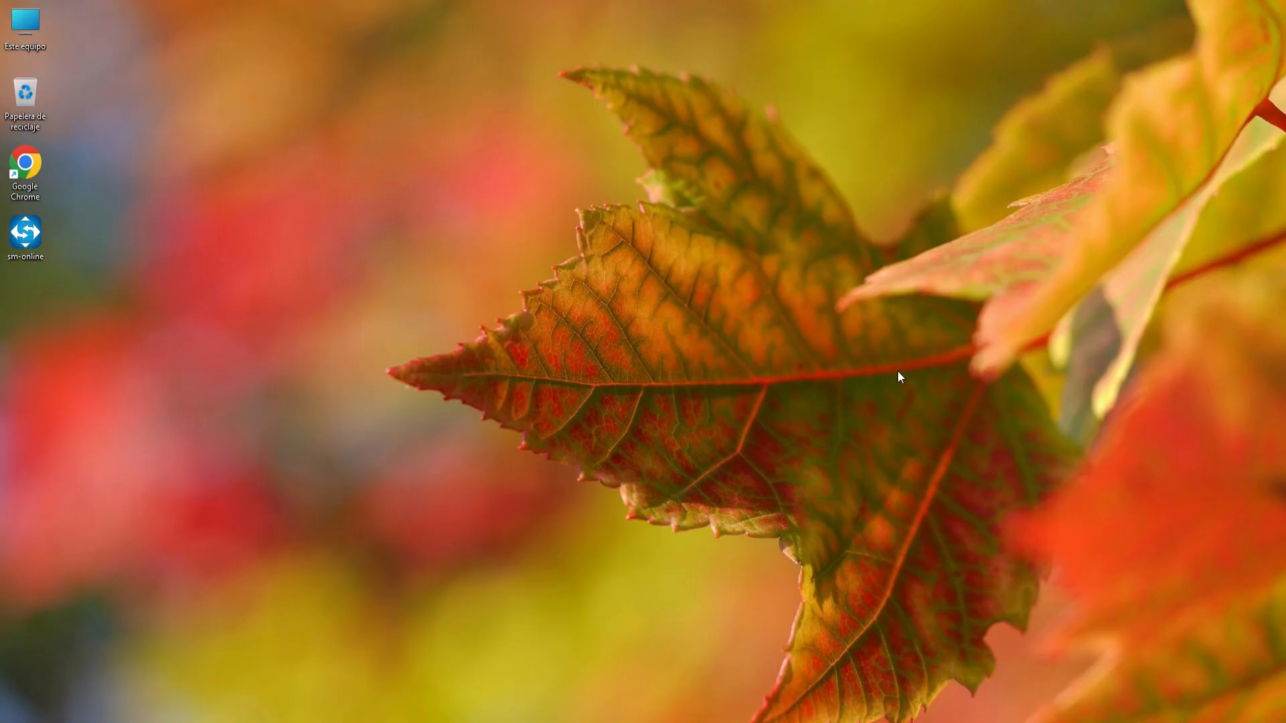
- Install MiniTool ShadowMaker 4.5 by running sm-online as administrator, retrying the download, and close the installer without starting the program
right_click(42, 233)
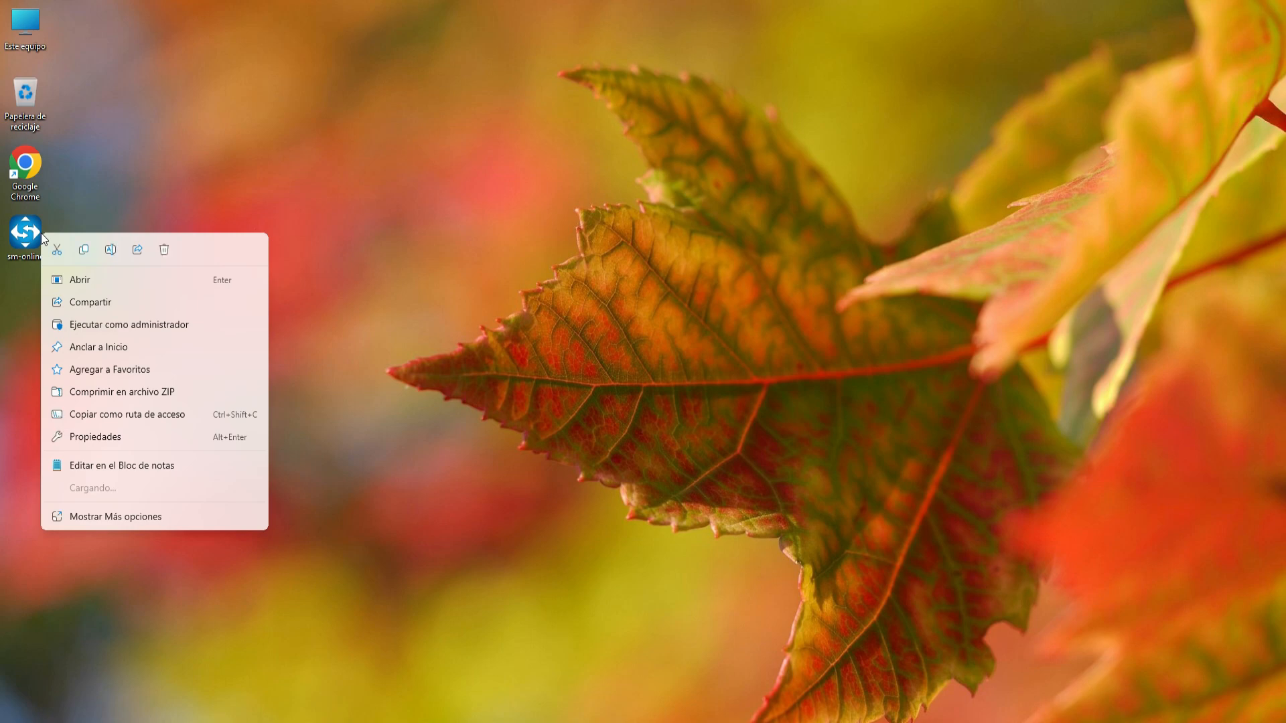
left_click(130, 325)
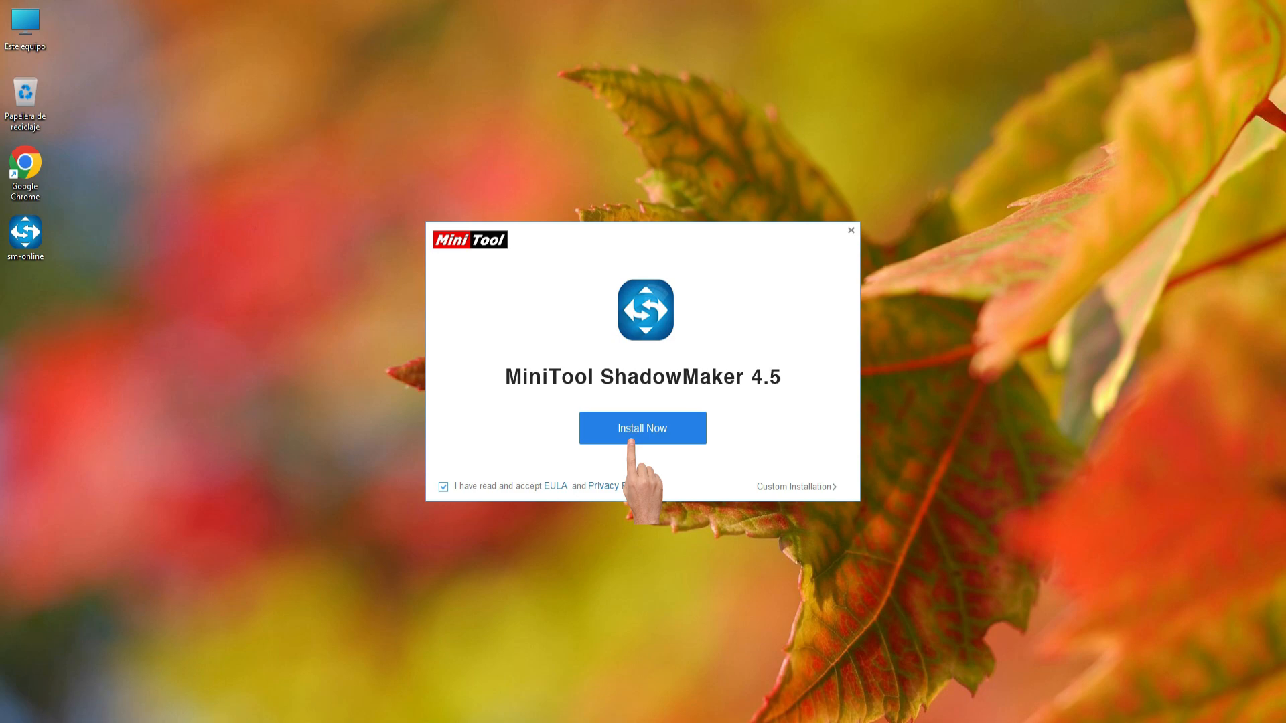
left_click(688, 439)
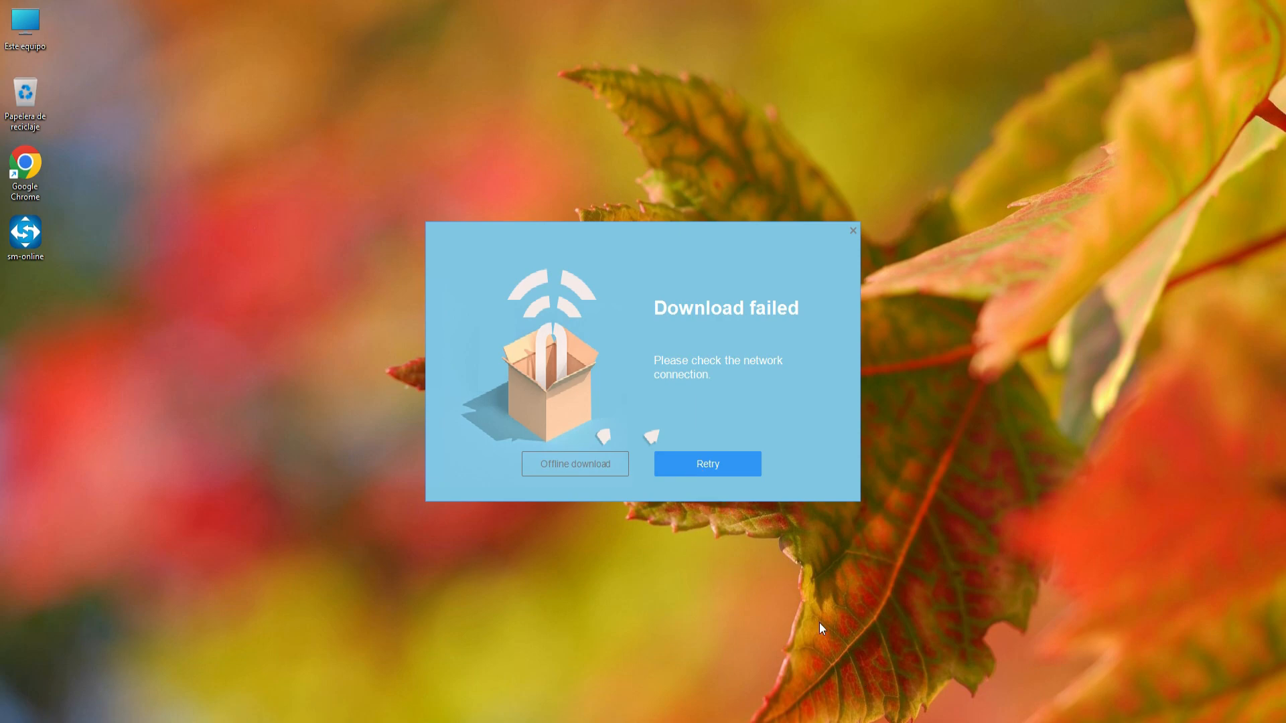
left_click(721, 465)
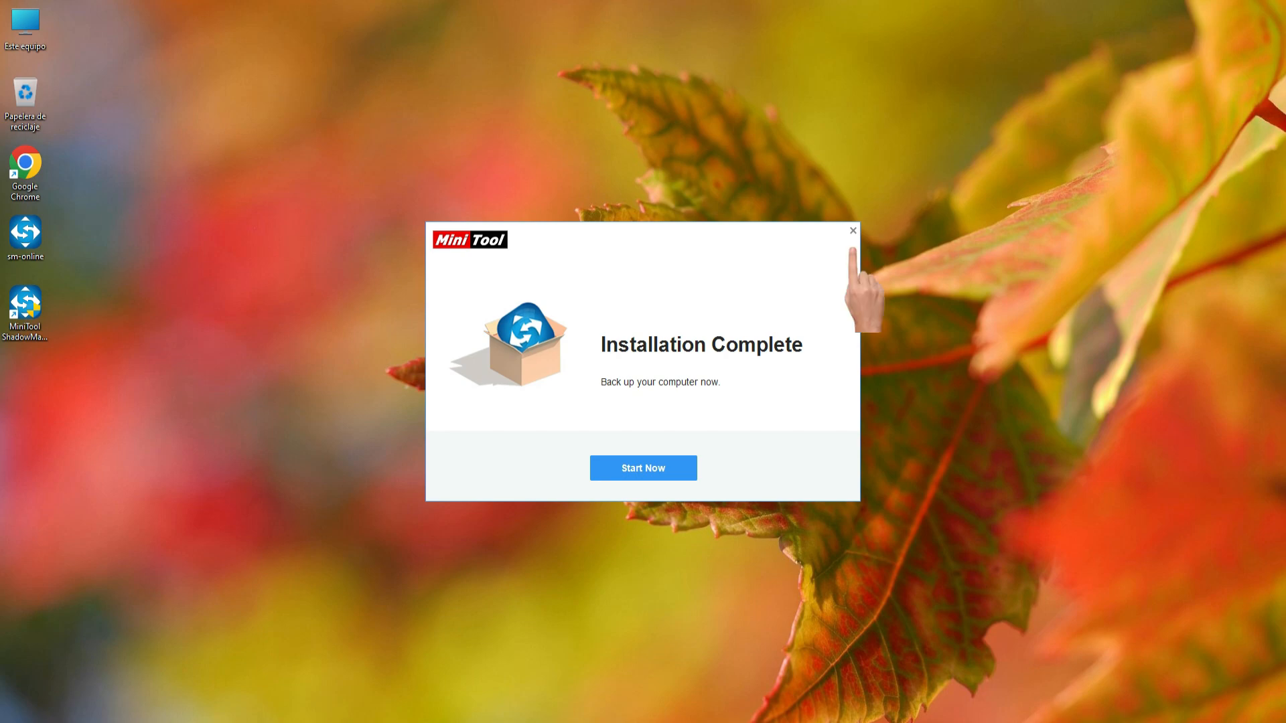
left_click(853, 231)
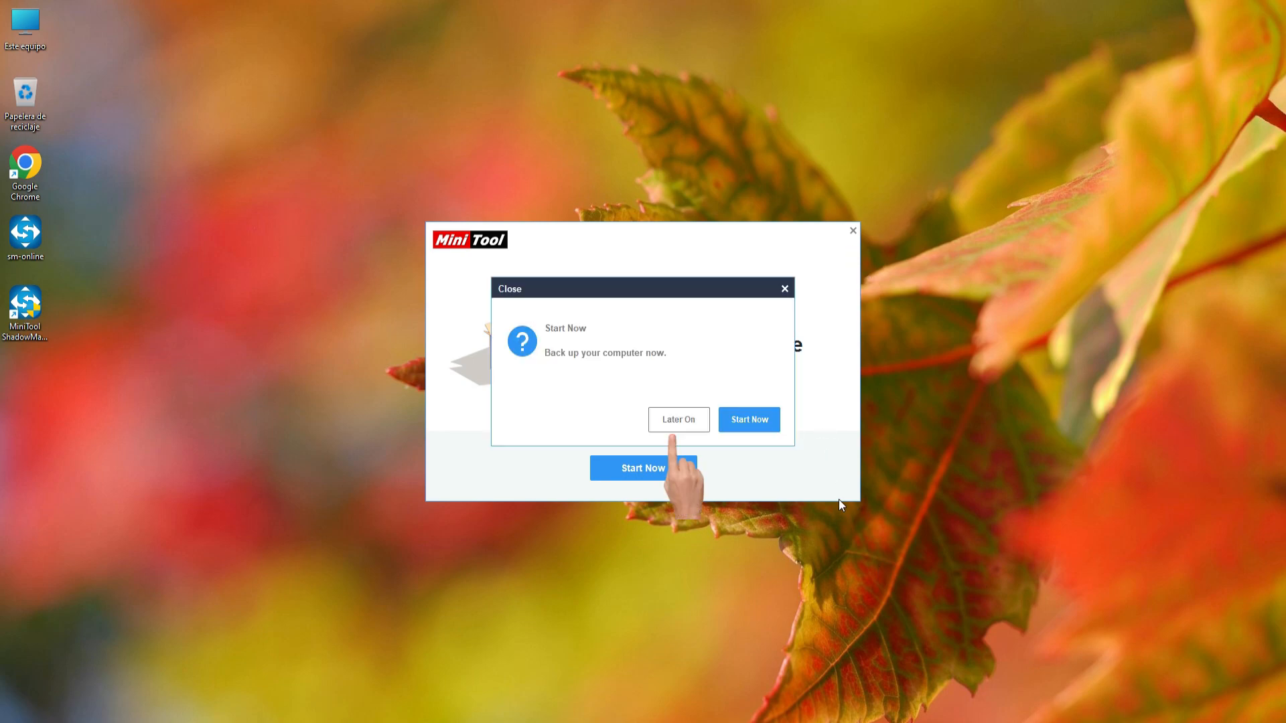
left_click(679, 421)
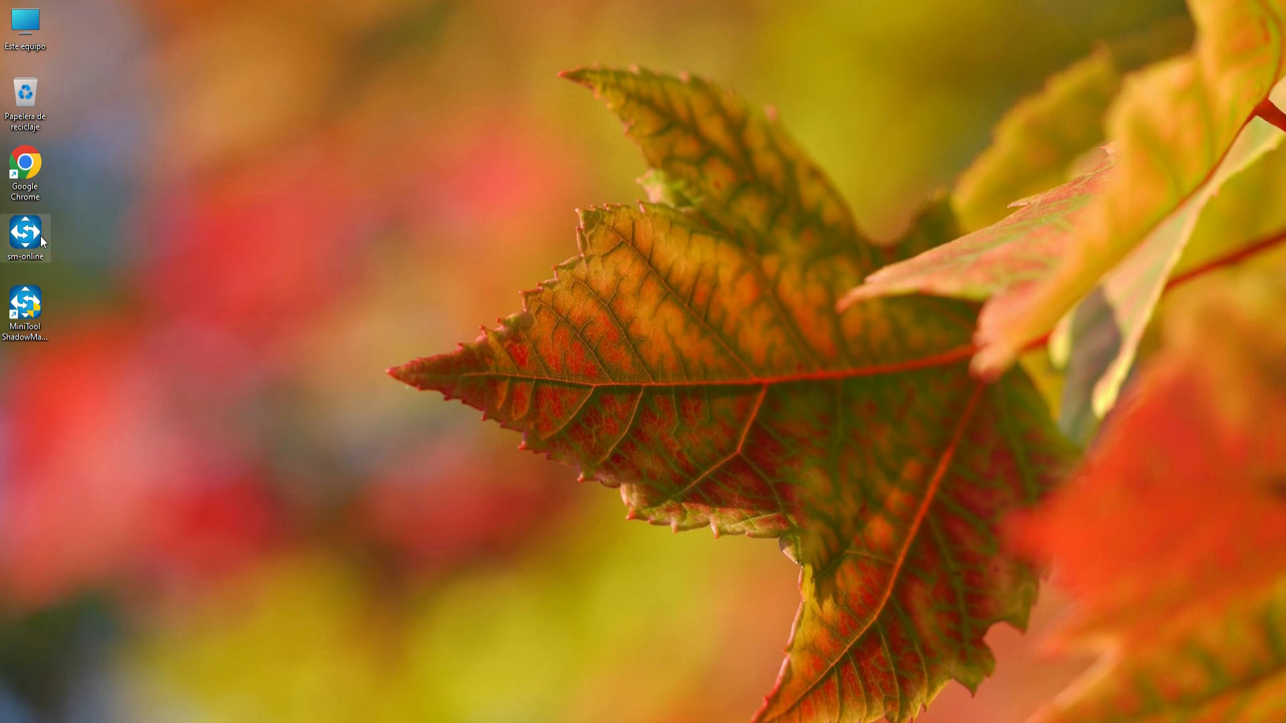
- Delete the sm-online installer from the desktop and move the MiniTool ShadowMaker shortcut into its place
key("Delete")
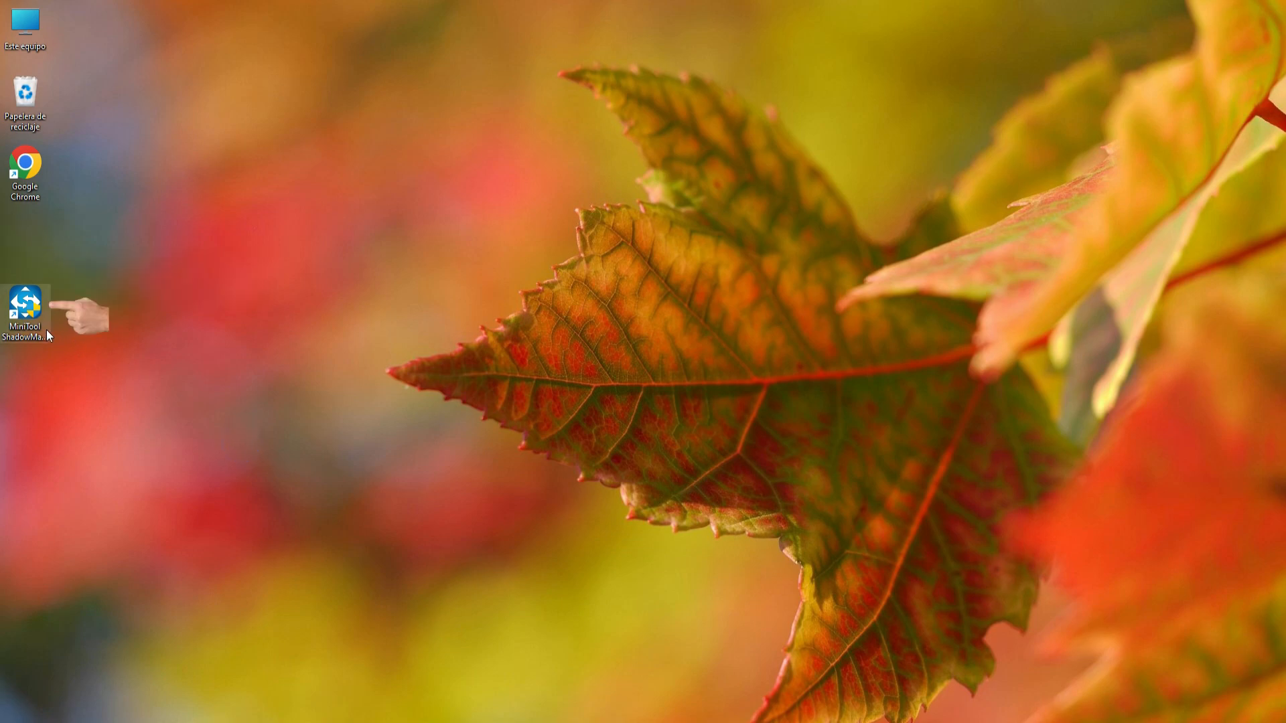
left_click_drag(30, 308, 33, 239)
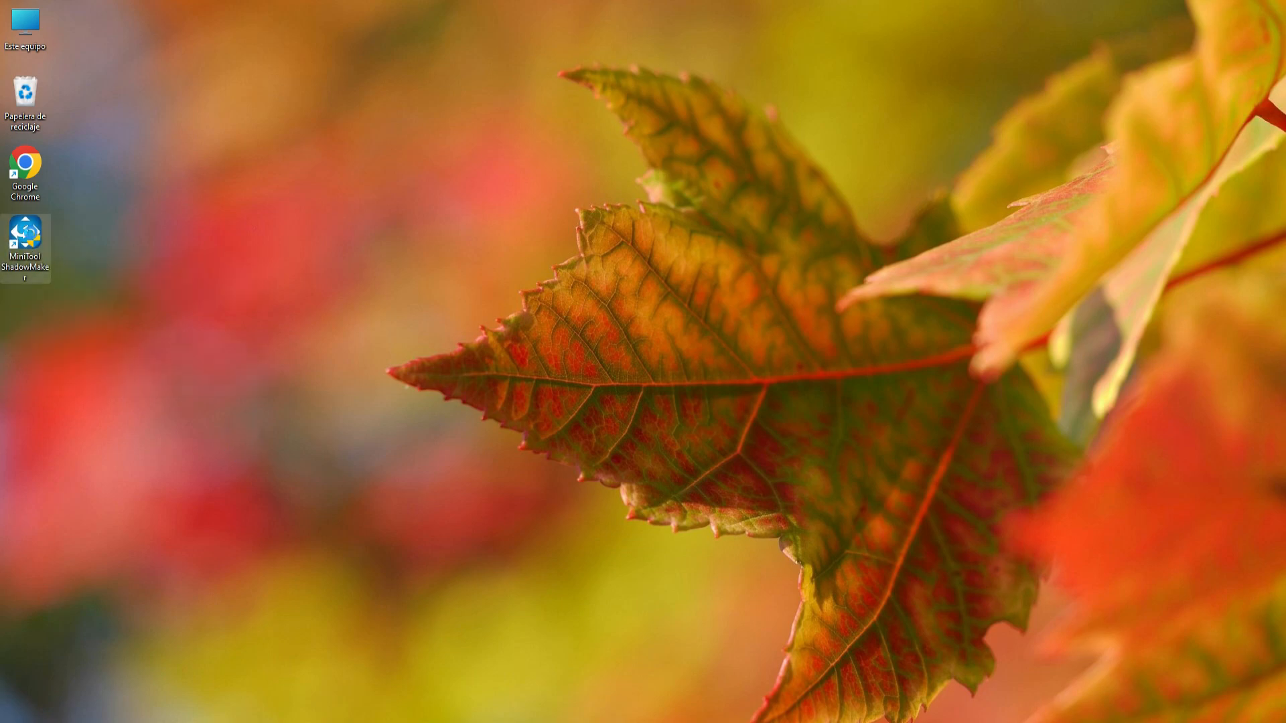
- Launch MiniTool ShadowMaker as administrator from its desktop shortcut
right_click(32, 235)
left_click(154, 325)
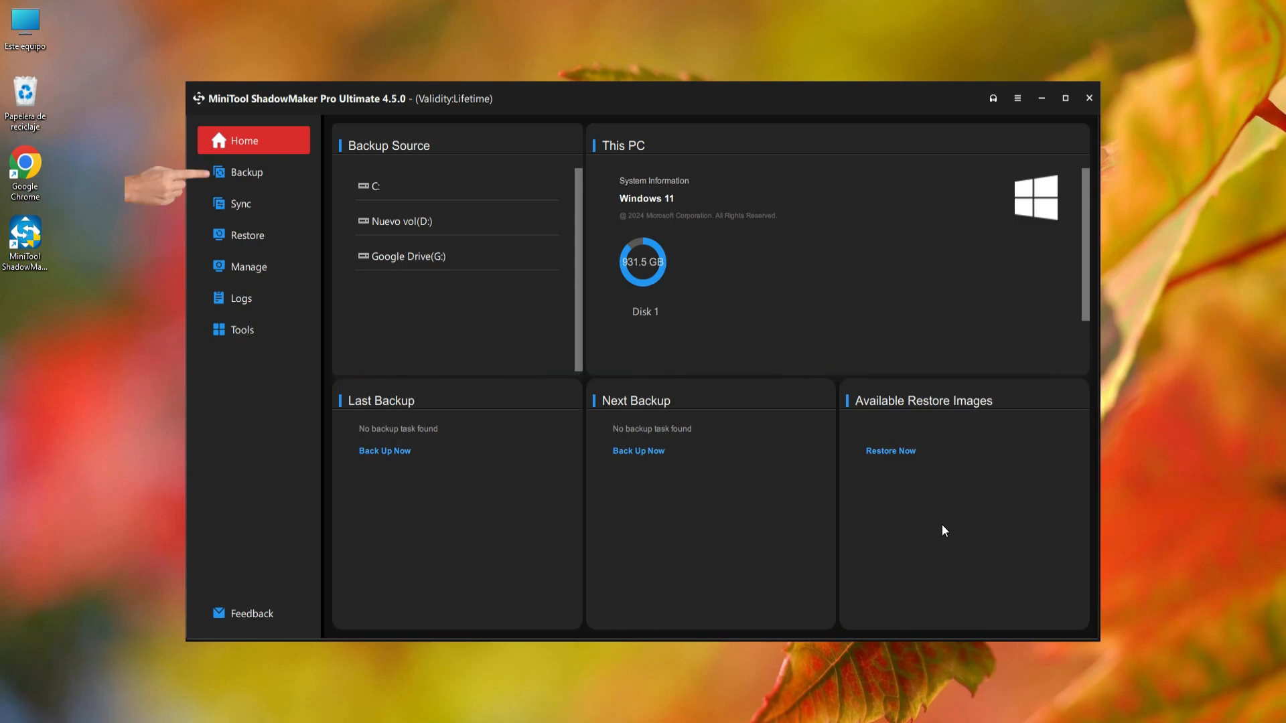
- Look through the Backup, Sync, Restore, Manage, Logs and Tools pages of MiniTool ShadowMaker
left_click(275, 177)
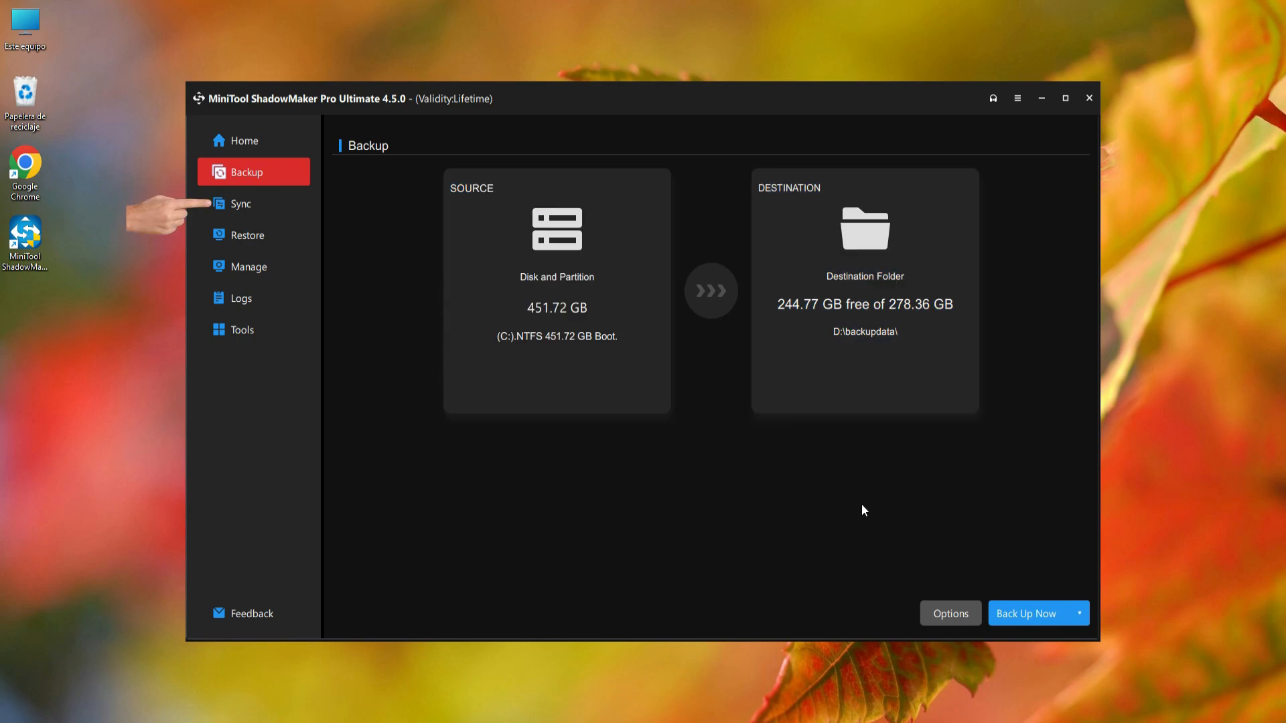
left_click(252, 206)
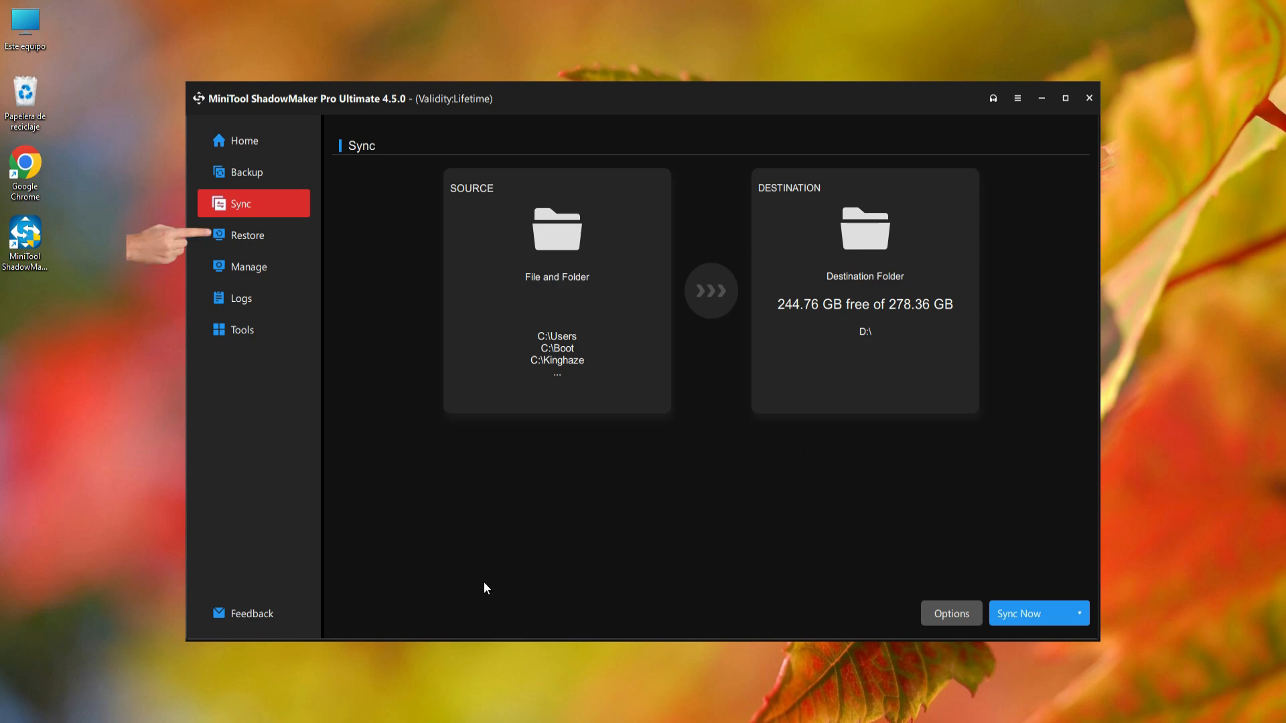
left_click(254, 238)
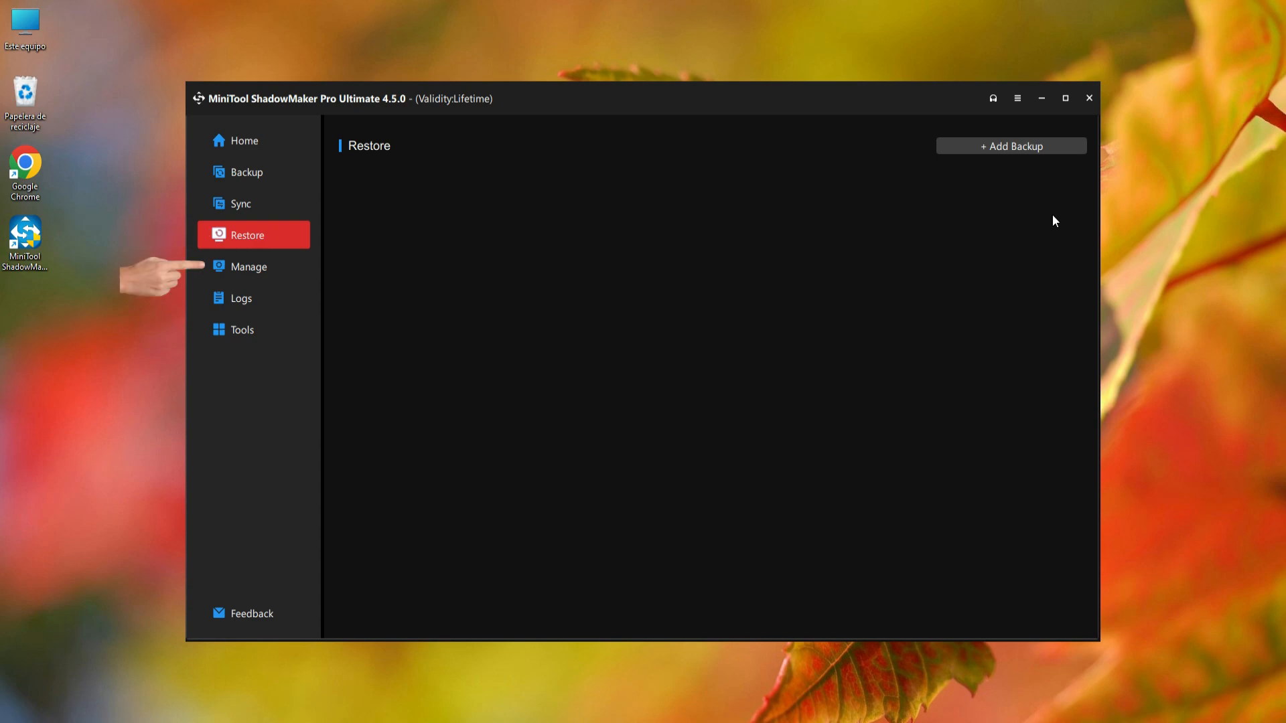
left_click(282, 272)
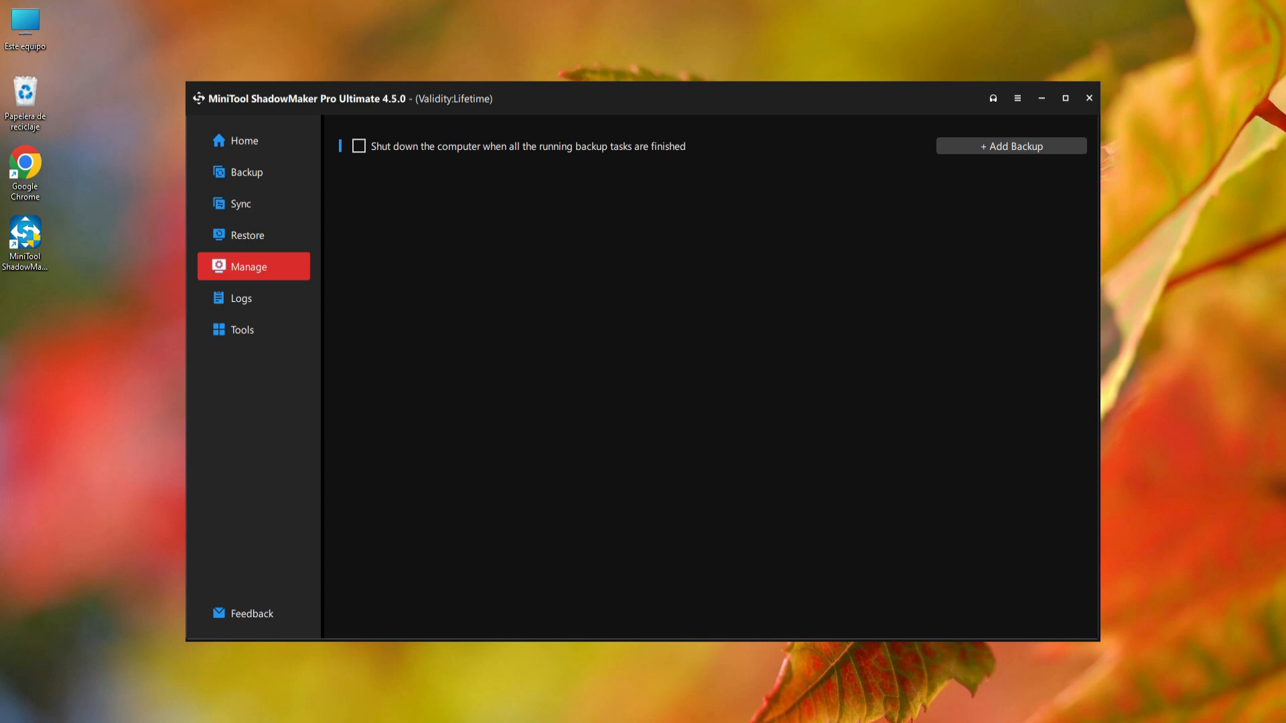
left_click(264, 306)
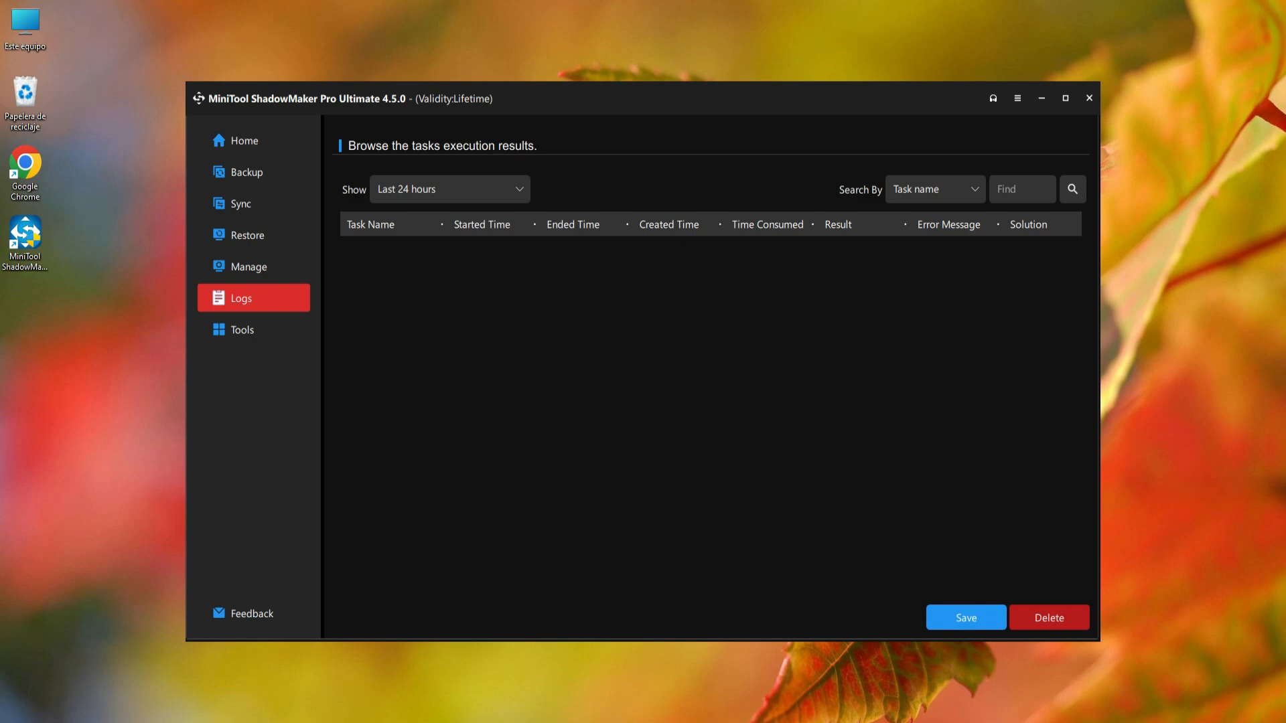
left_click(256, 336)
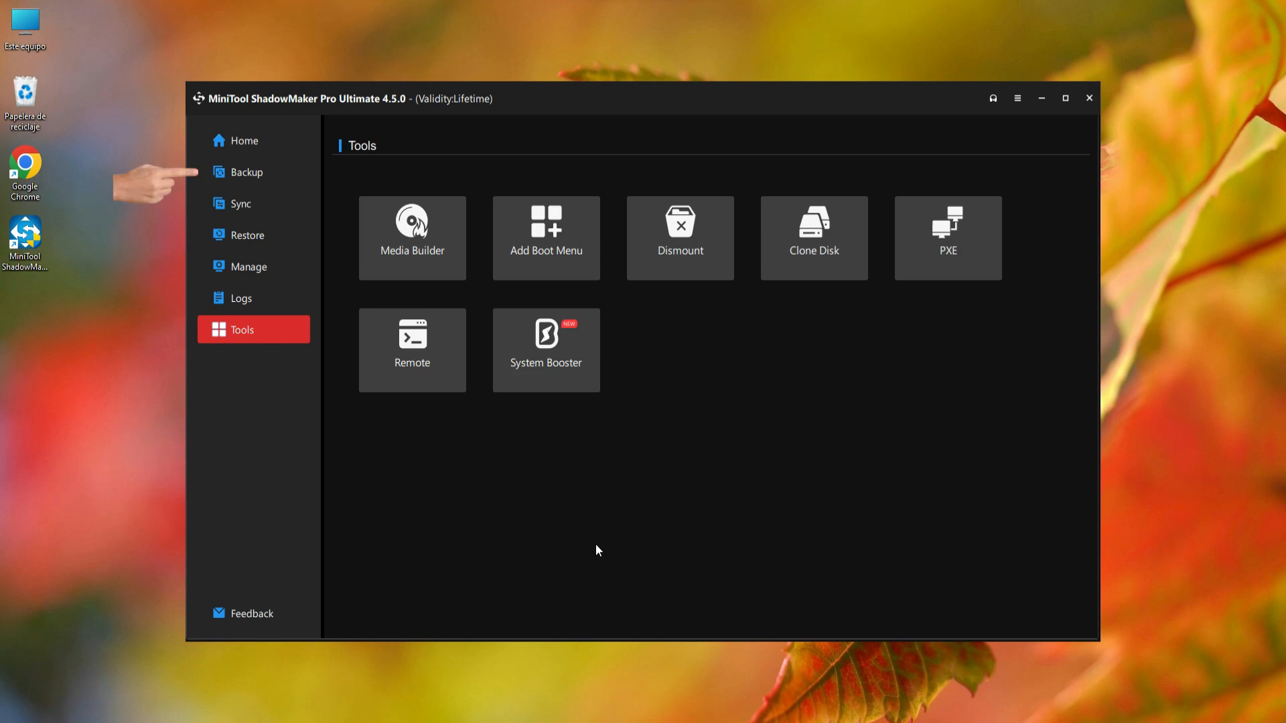
- Examine the Disk and Partitions choices for the backup source and return to the source type selection
left_click(269, 173)
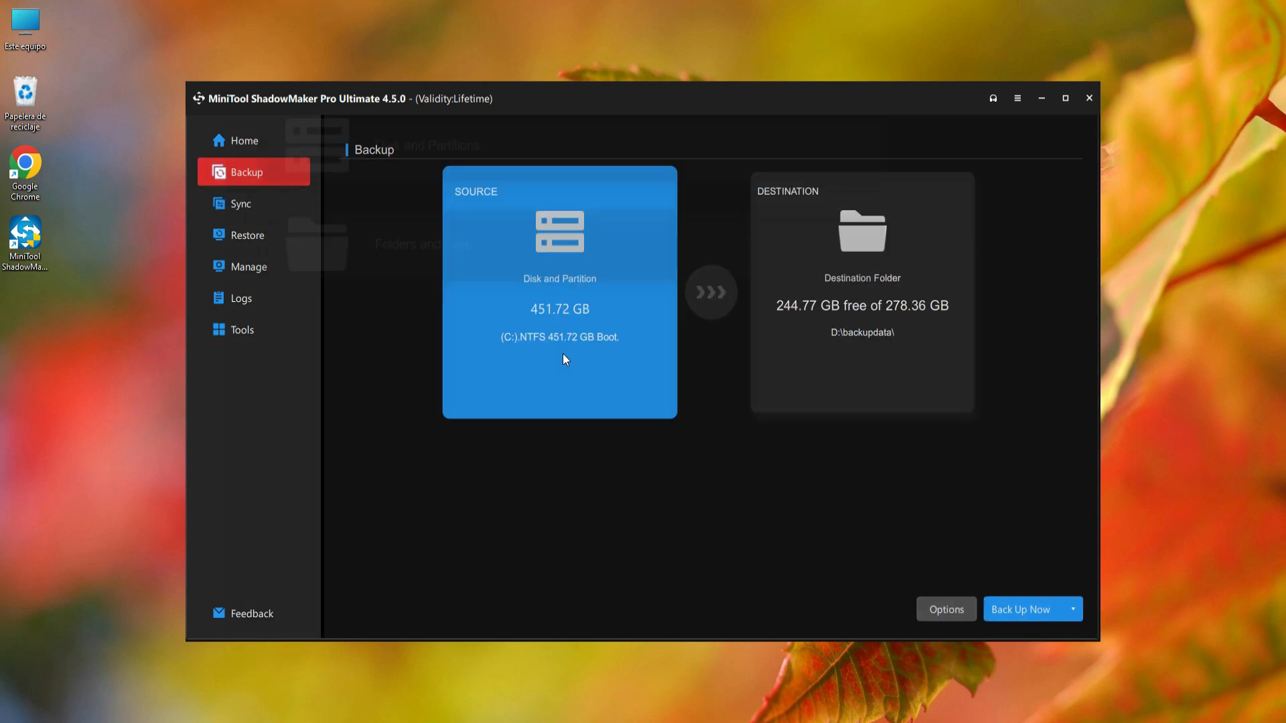
left_click(562, 355)
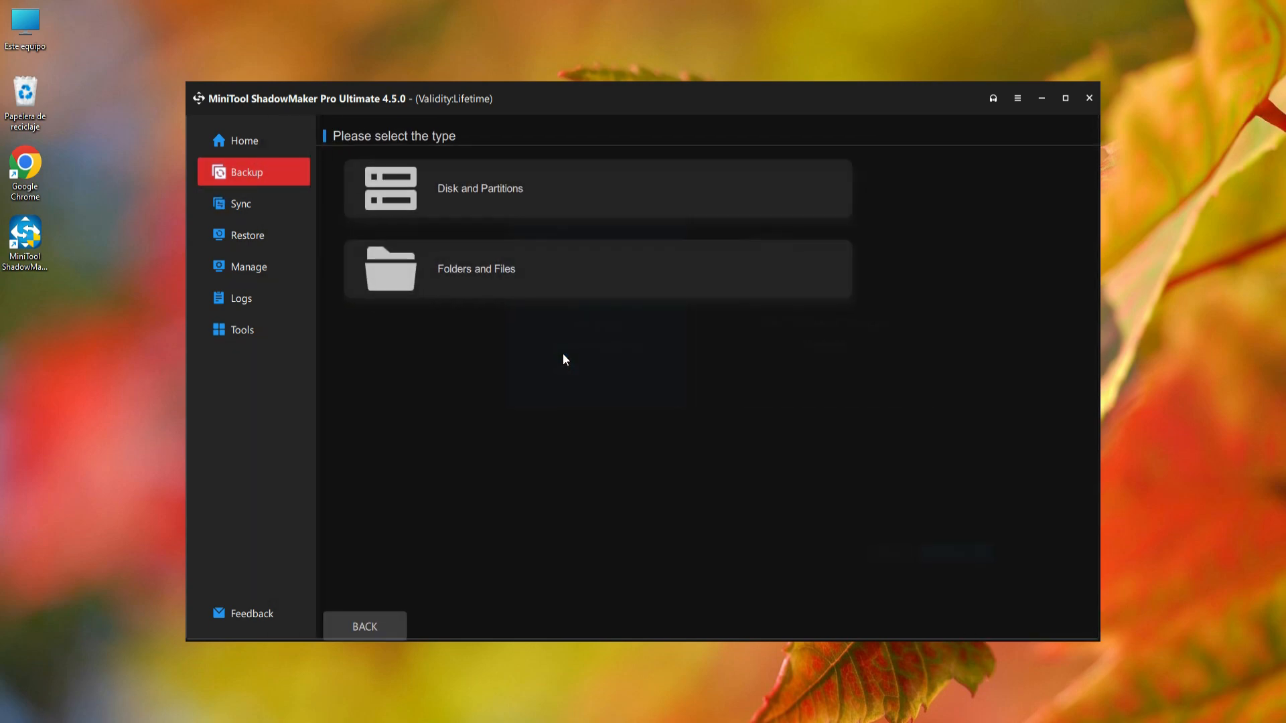
left_click(598, 204)
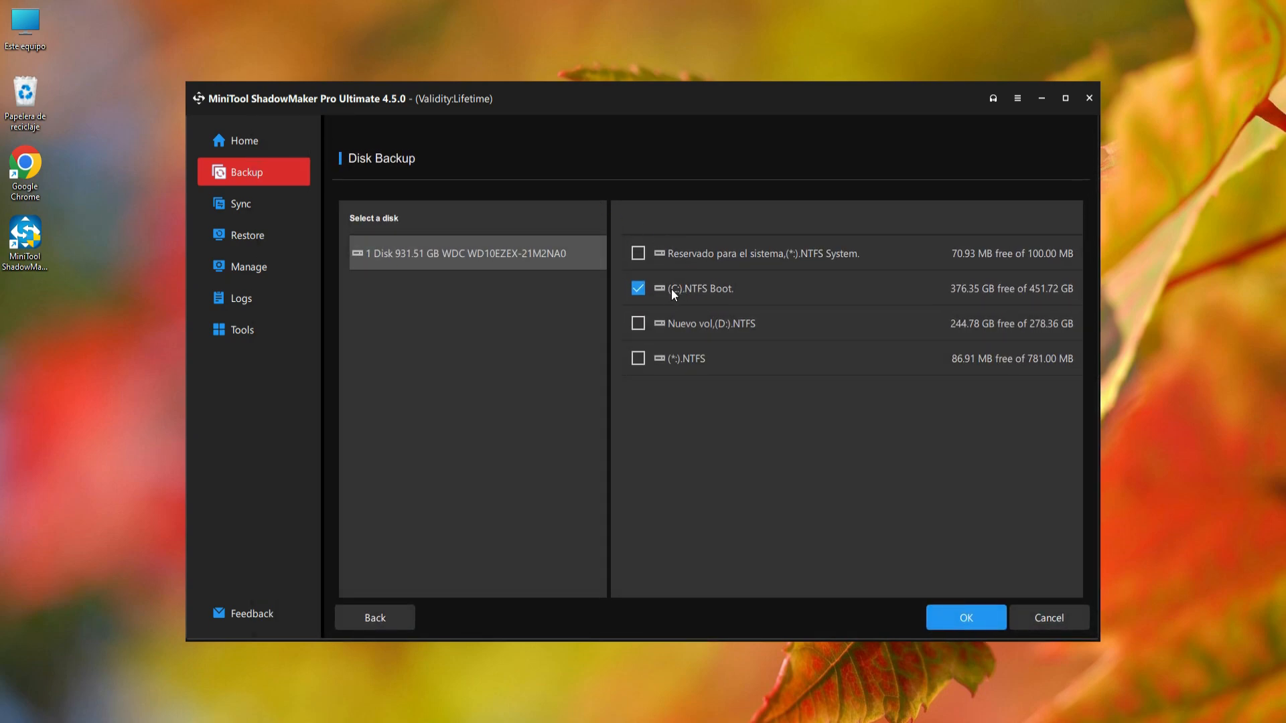
left_click(400, 609)
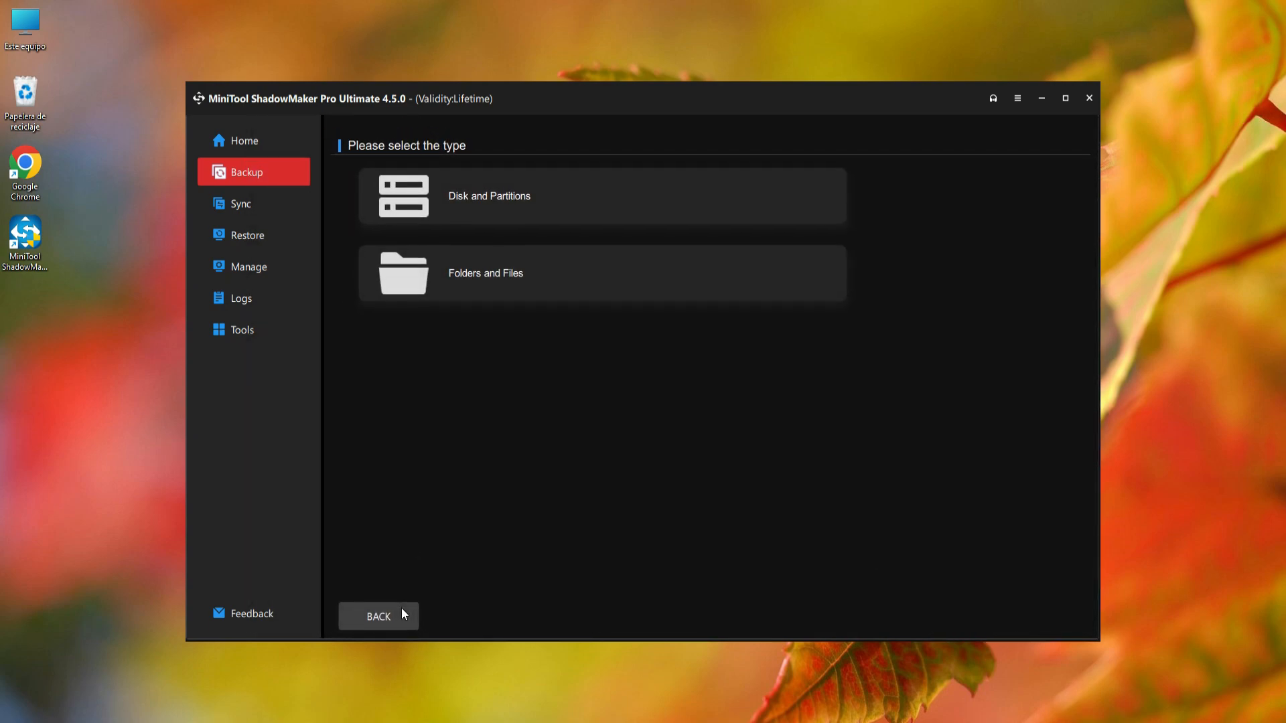
- Set the backup source to Folders and Files, including every listed folder of the user profile except OneDrive
left_click(580, 286)
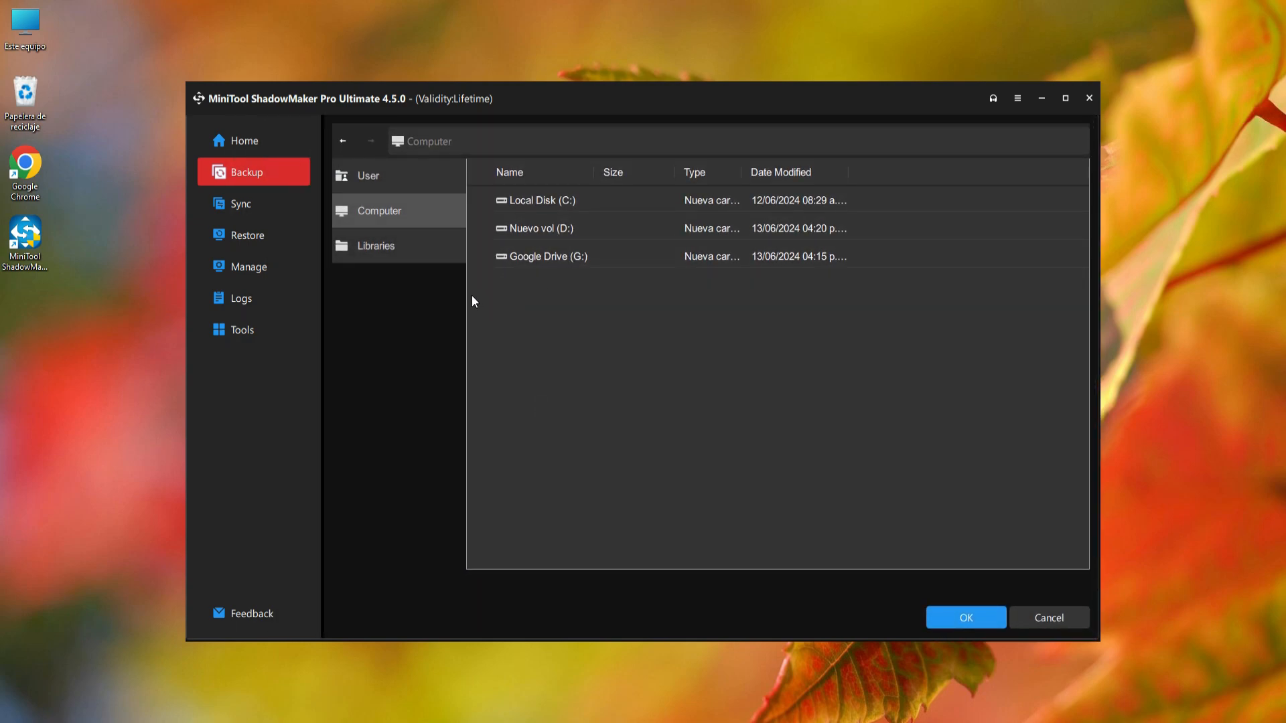
left_click(412, 251)
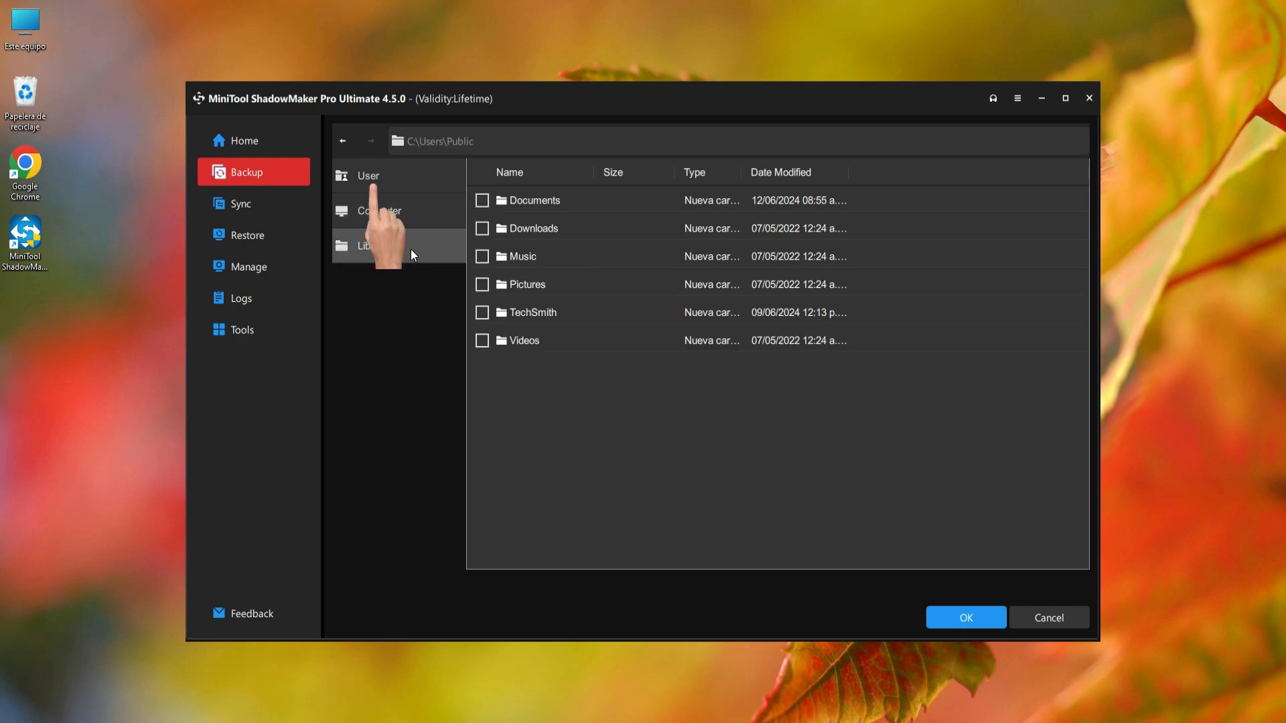
left_click(391, 175)
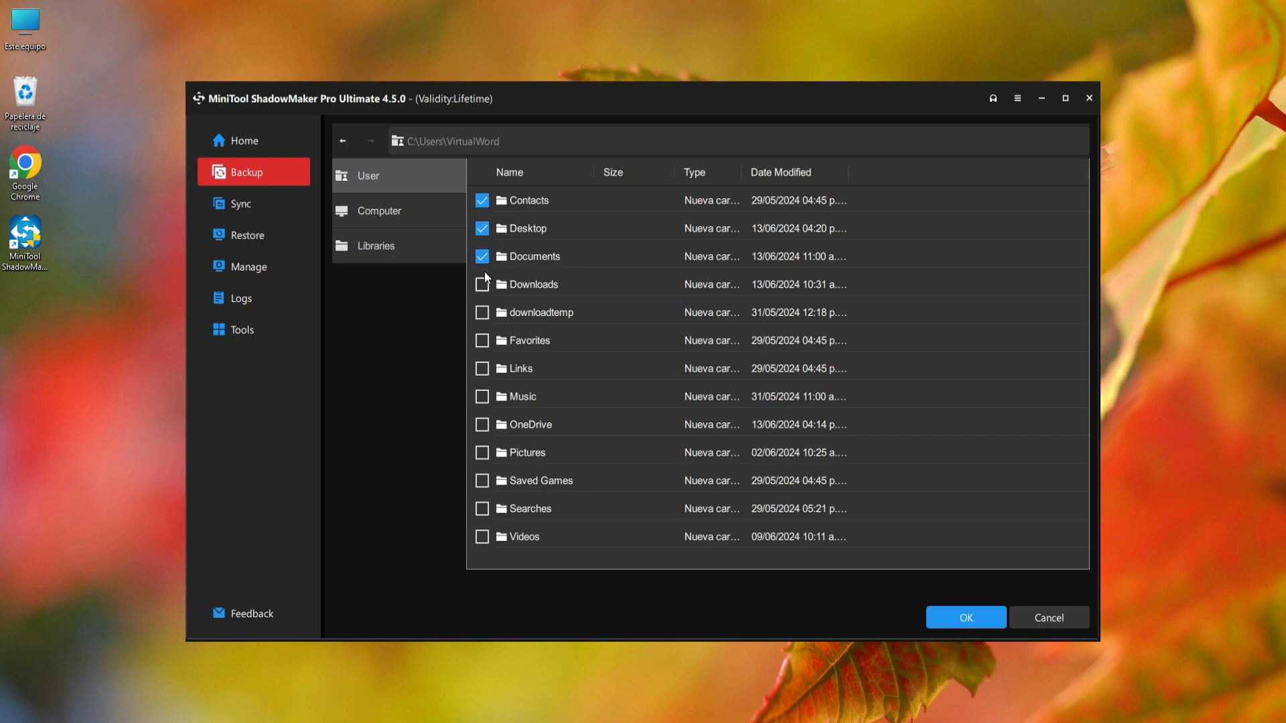
left_click(483, 341)
left_click(483, 453)
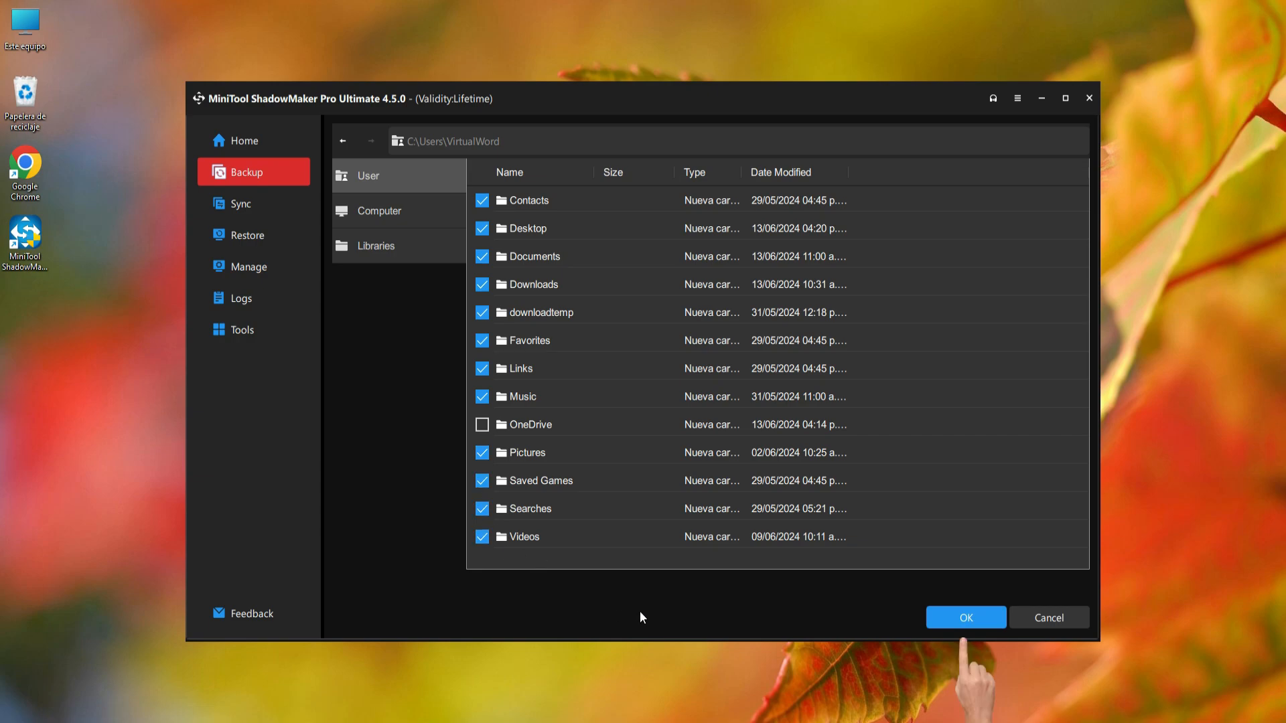
left_click(966, 618)
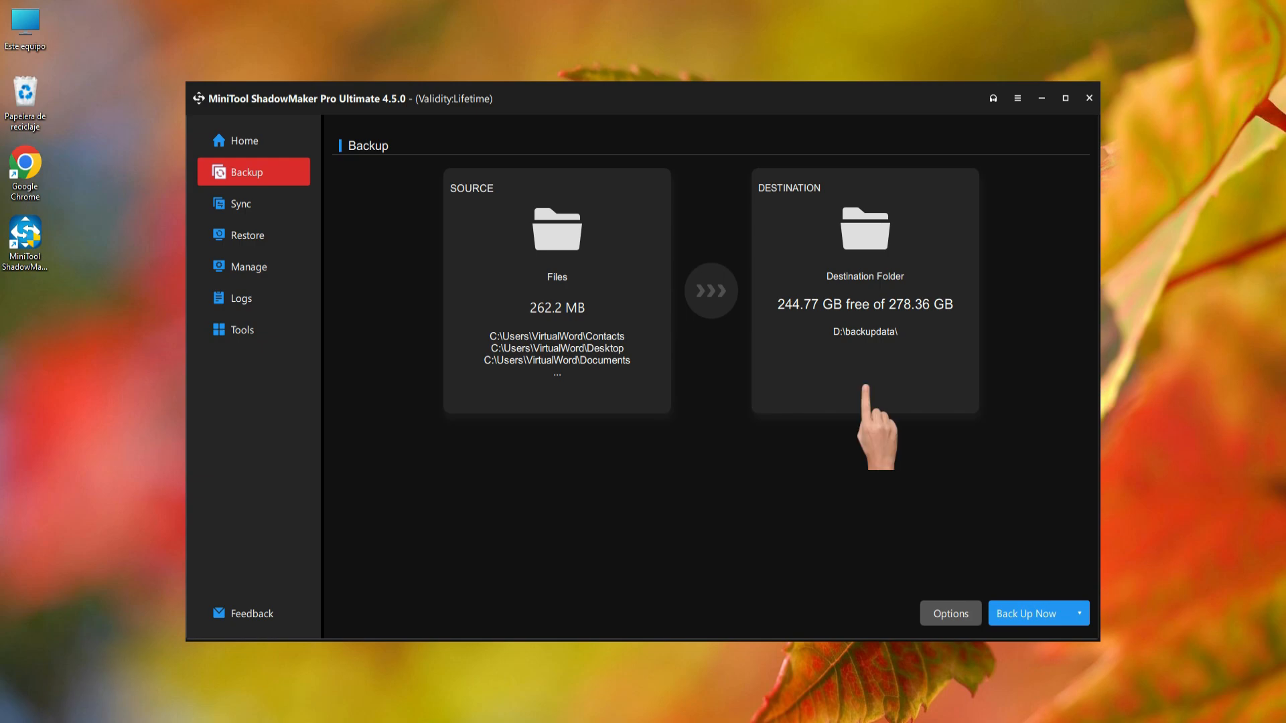
- Set the backup destination to the Nuevo vol (D:) drive
left_click(897, 393)
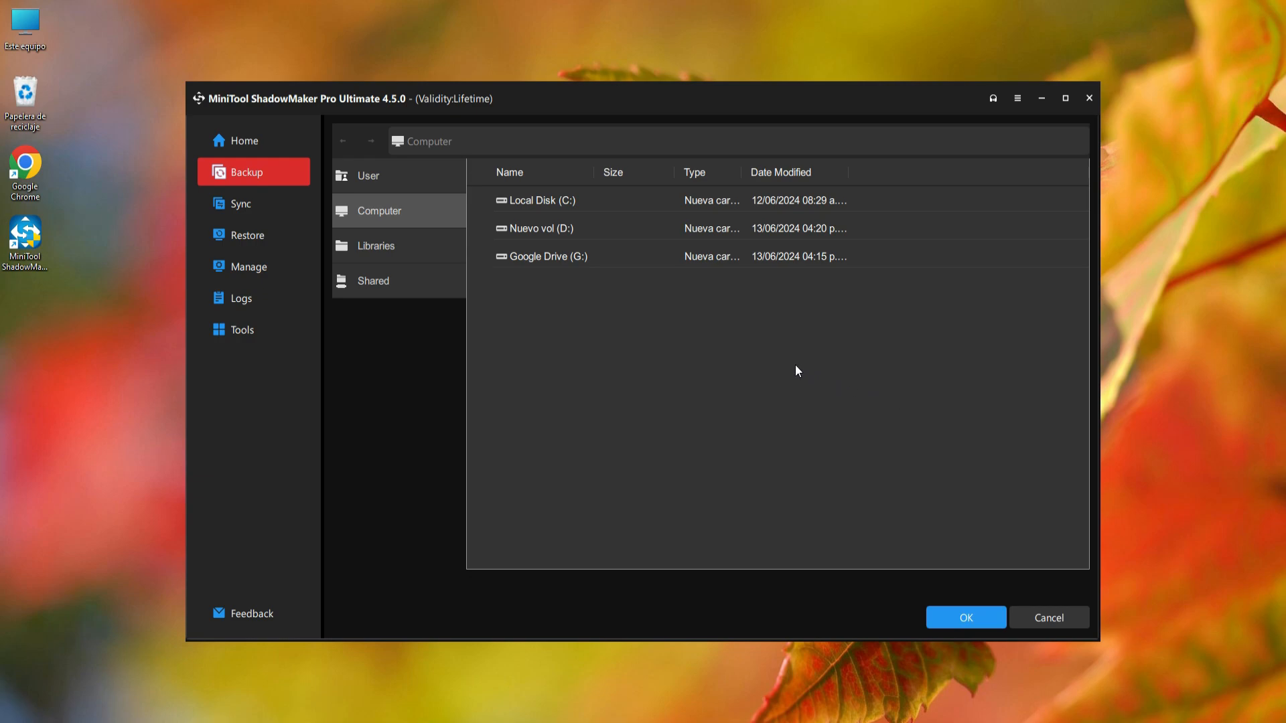
left_click(564, 228)
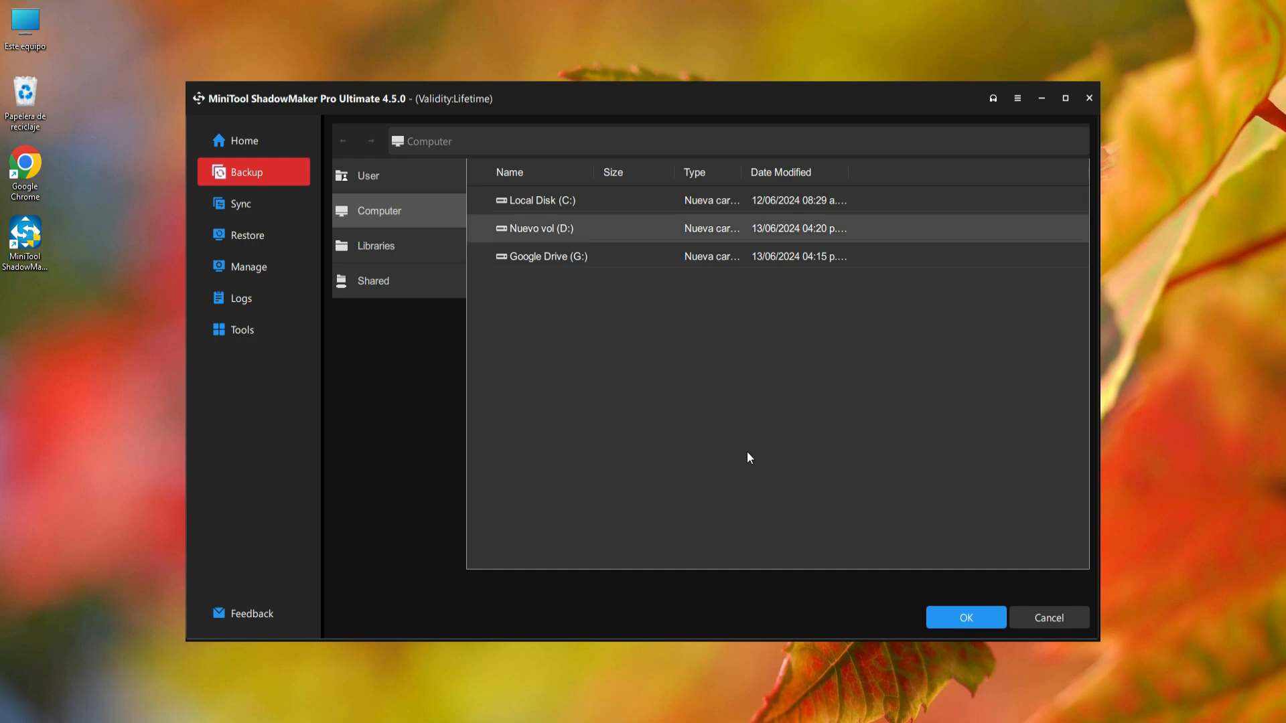
left_click(965, 616)
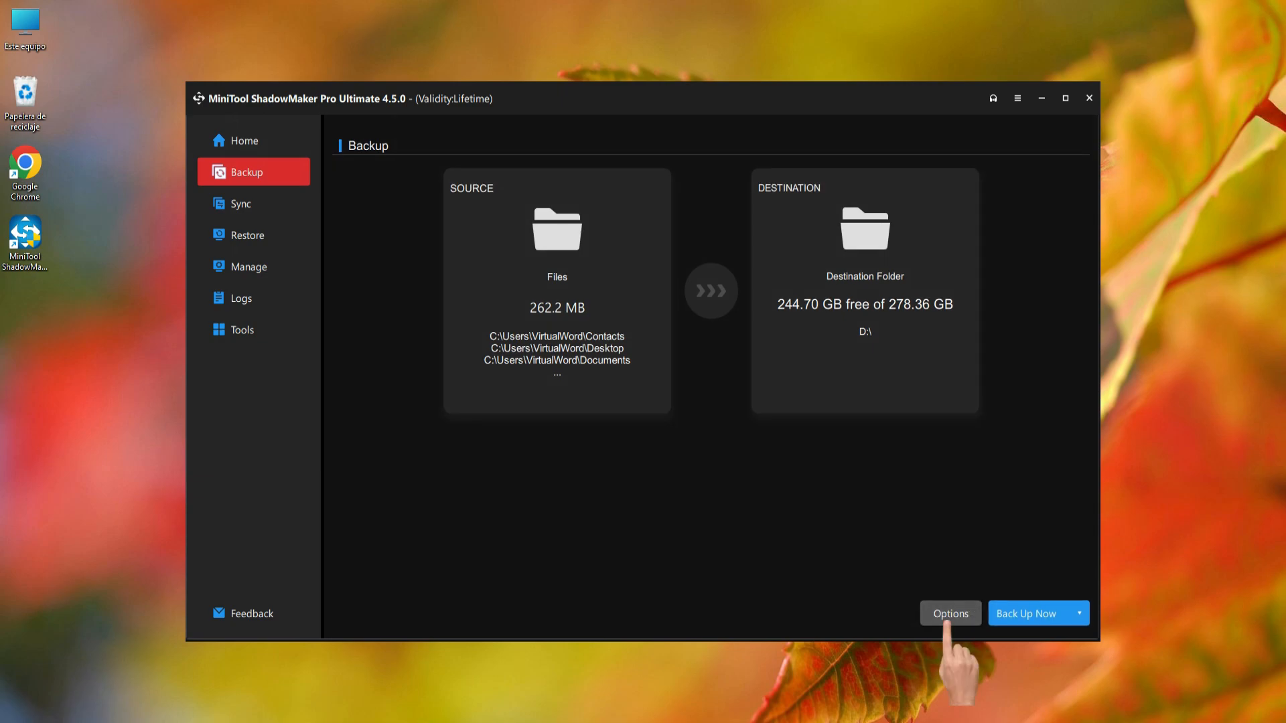
- Open the backup options, try the Medium and High compression levels, and set compression to None
left_click(949, 615)
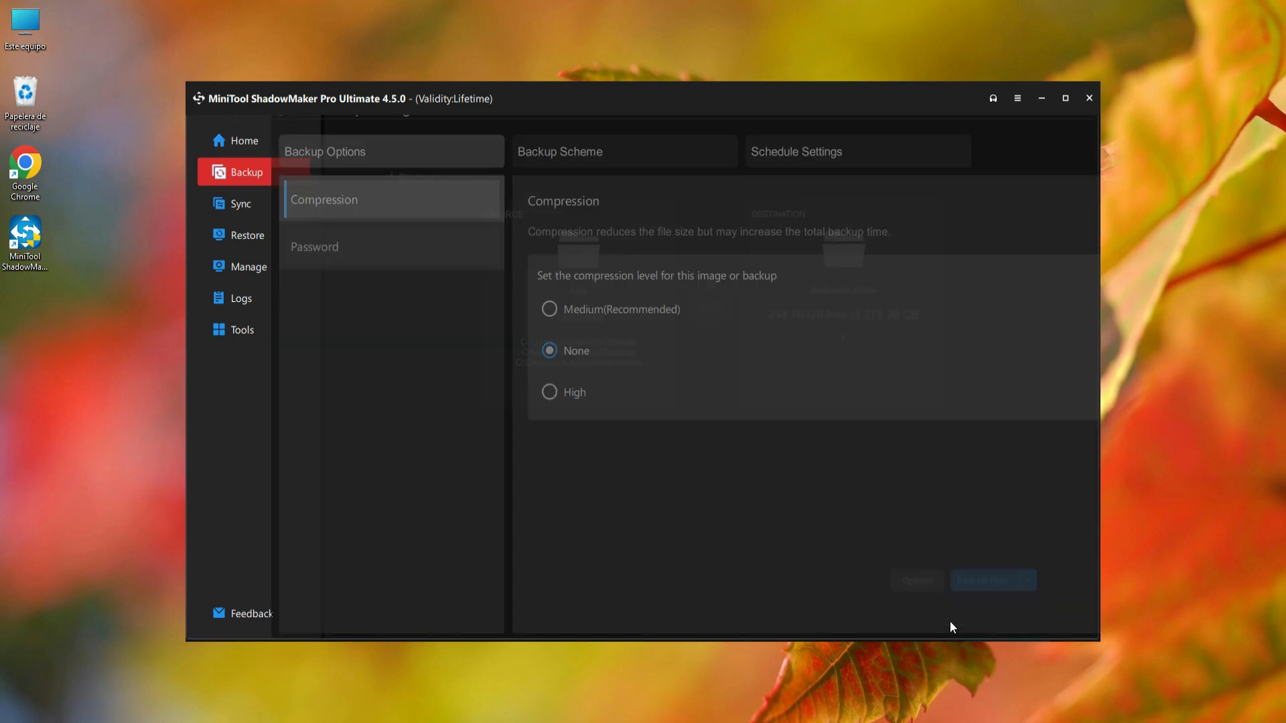
left_click(574, 320)
left_click(574, 389)
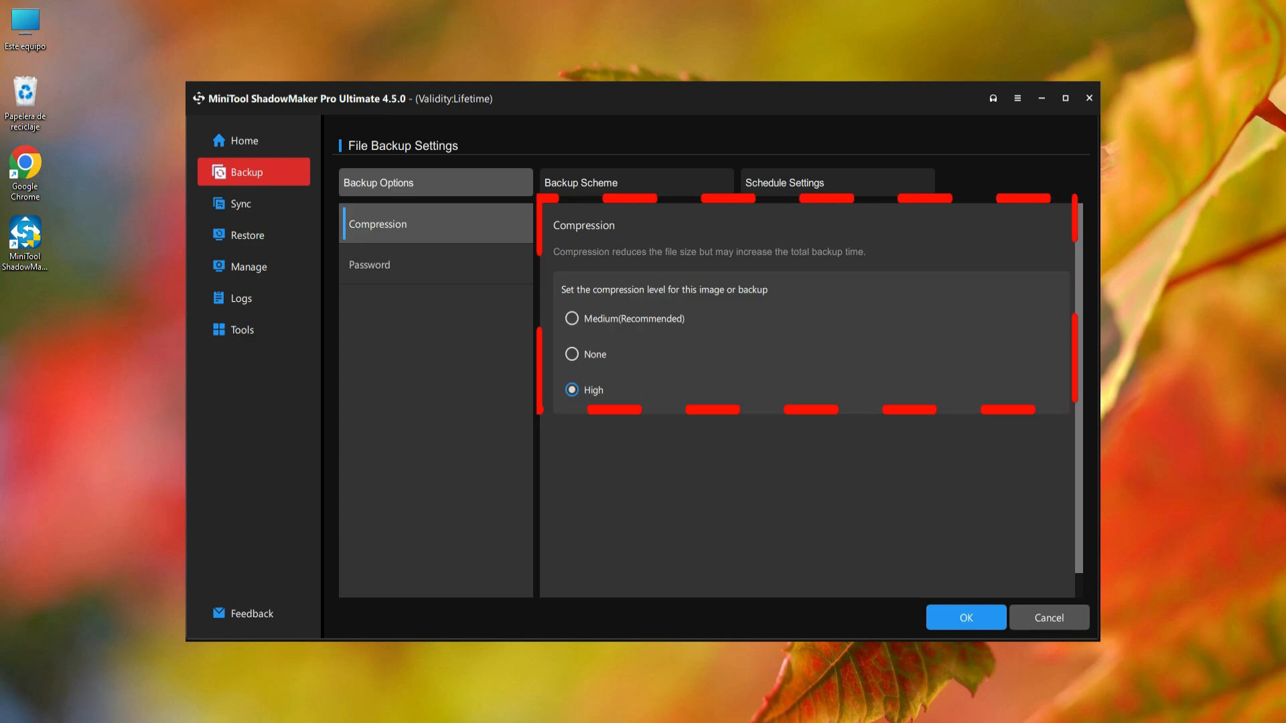
left_click(573, 355)
- Enable the backup scheme, look through Full and Incremental, and choose the Differential scheme
left_click(586, 191)
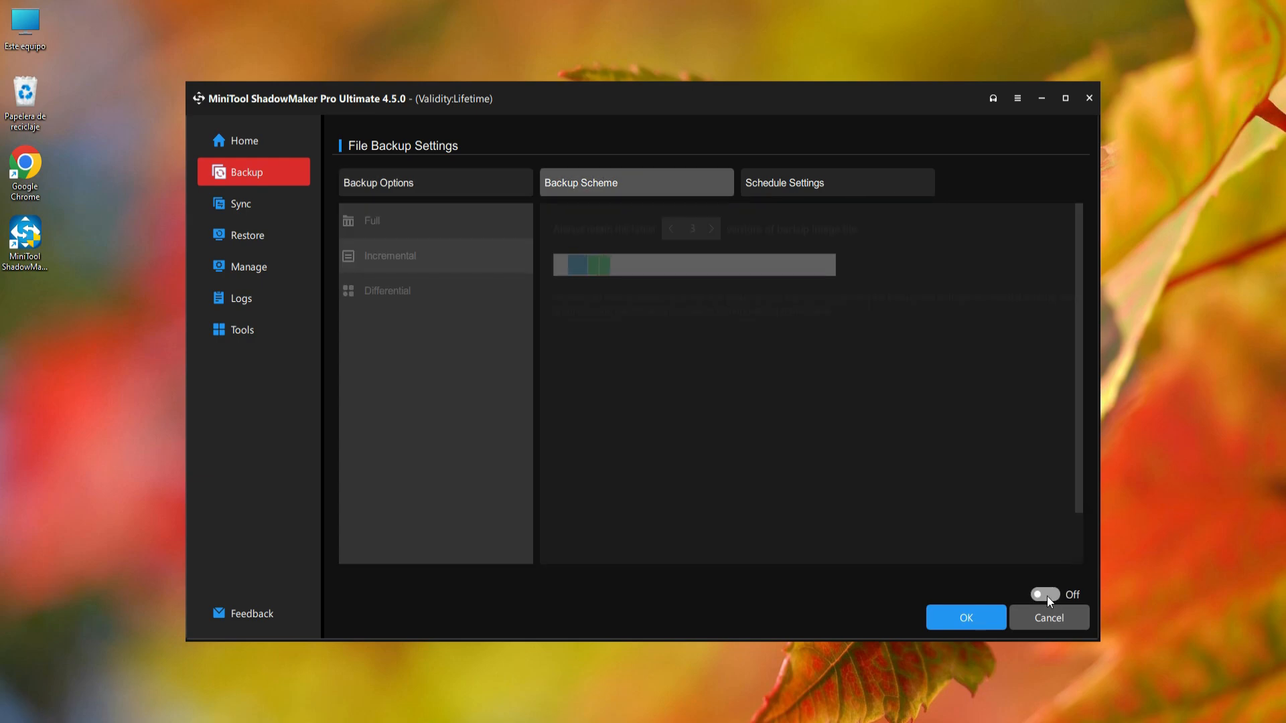
left_click(433, 221)
left_click(443, 258)
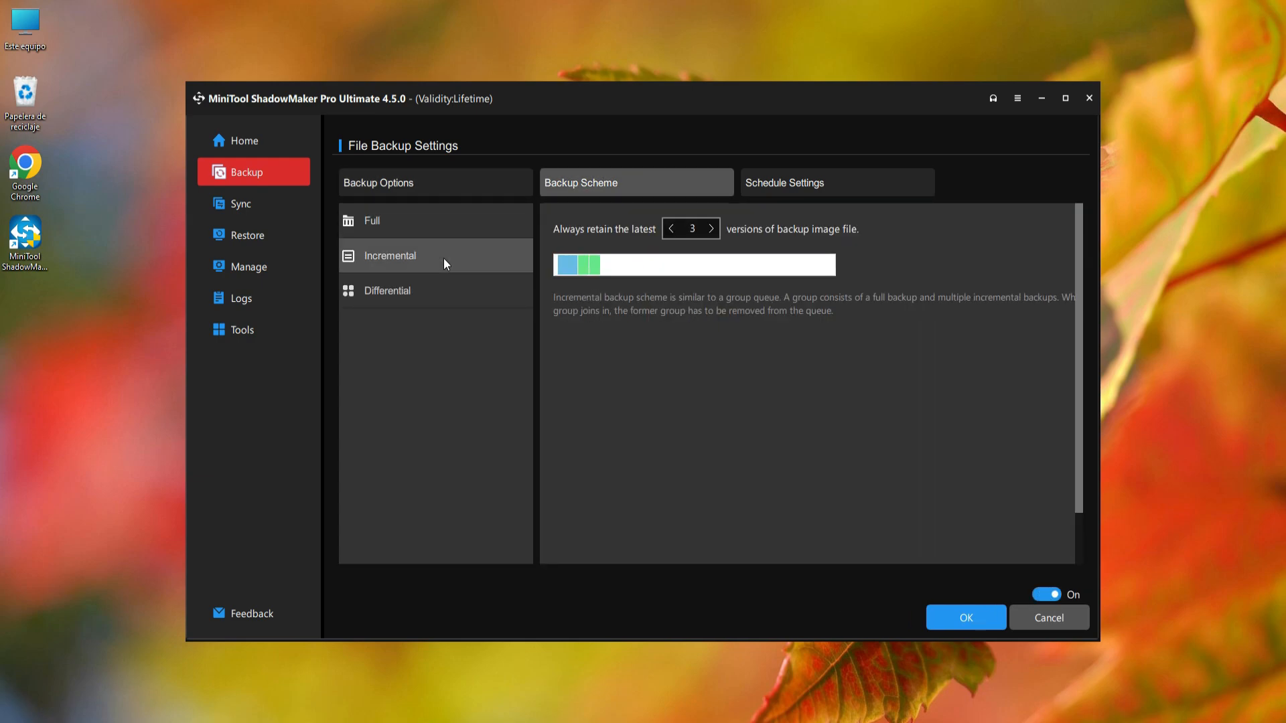
left_click(460, 291)
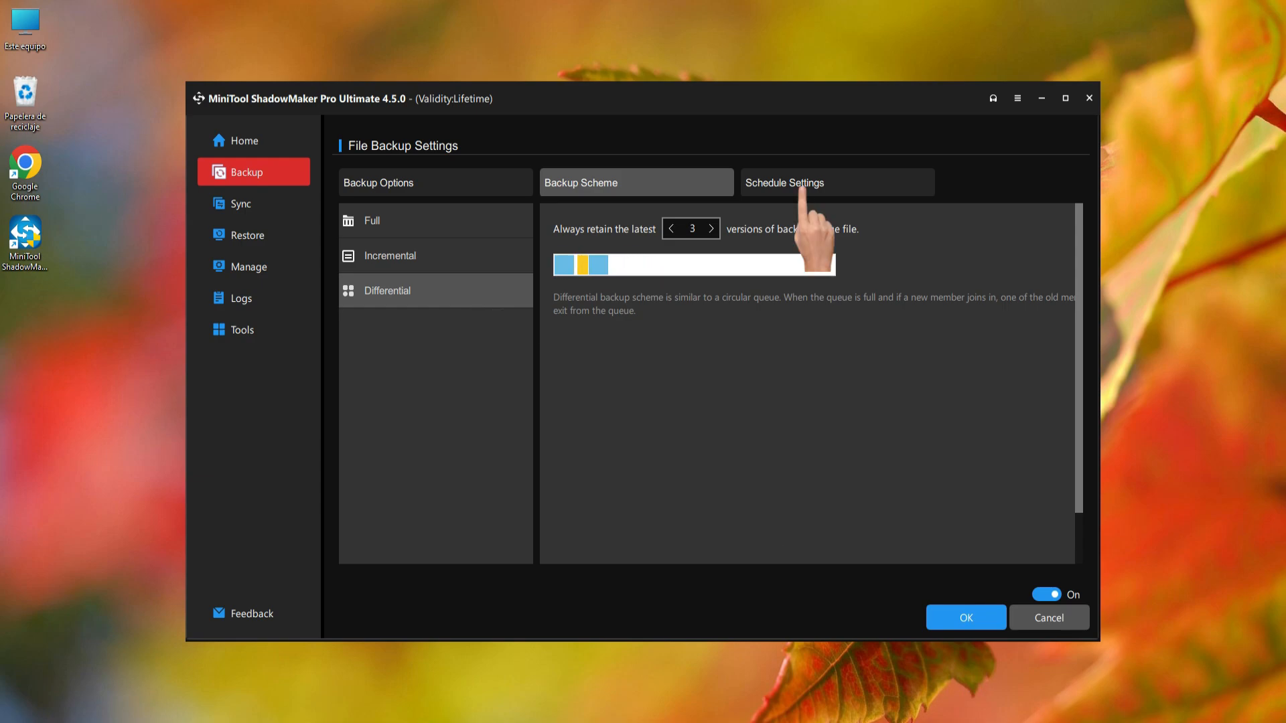
- Enable the backup schedule, review the Weekly, Monthly and On Event choices, set it to Daily, and accept the backup settings
left_click(888, 180)
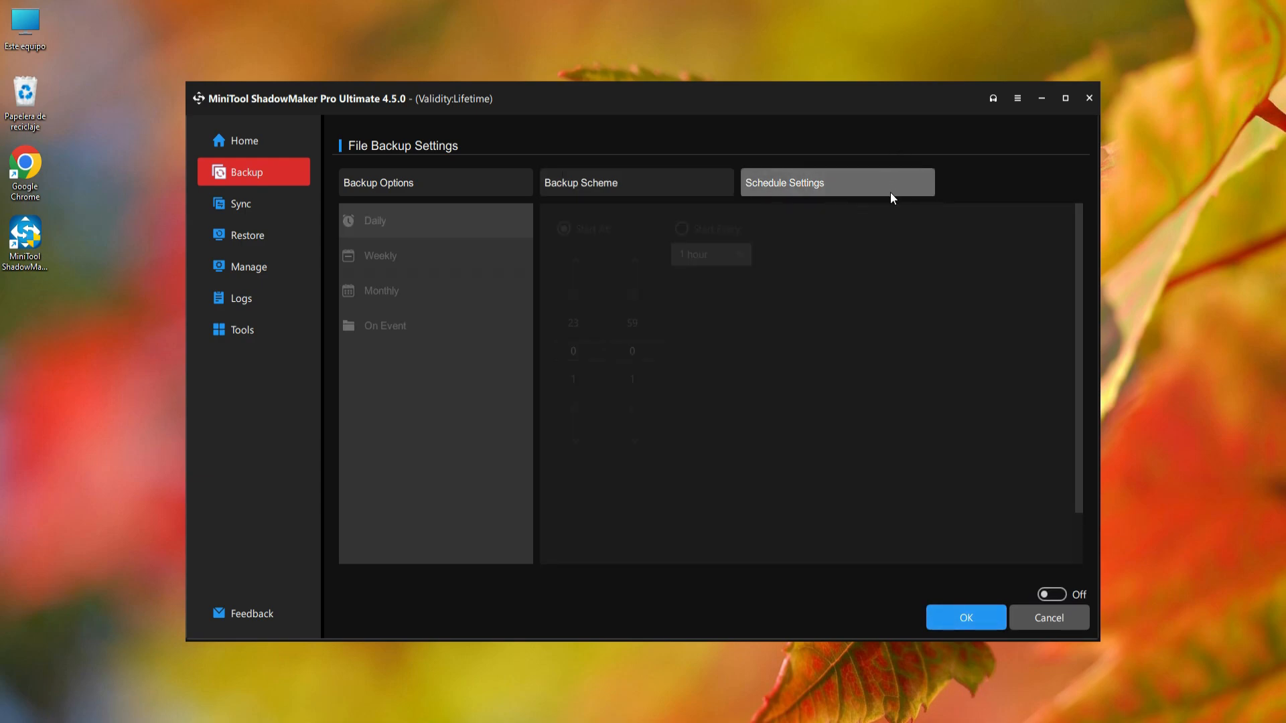
left_click(1053, 595)
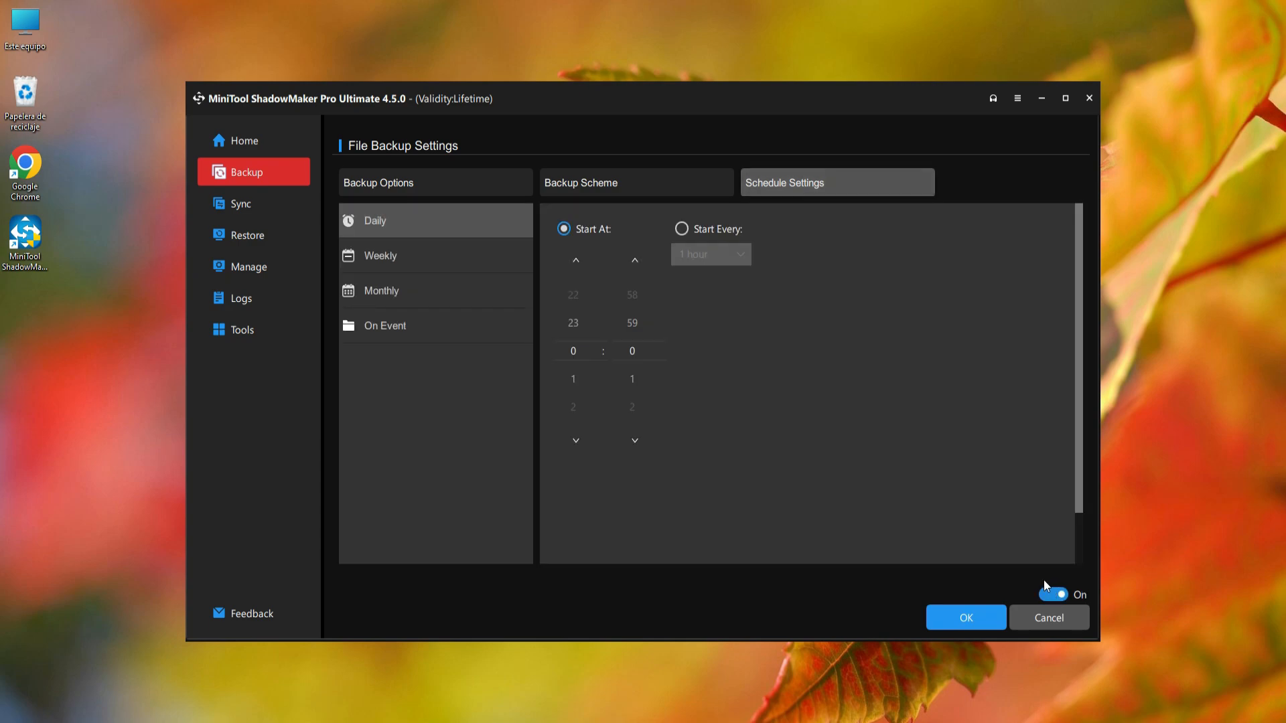
left_click(440, 260)
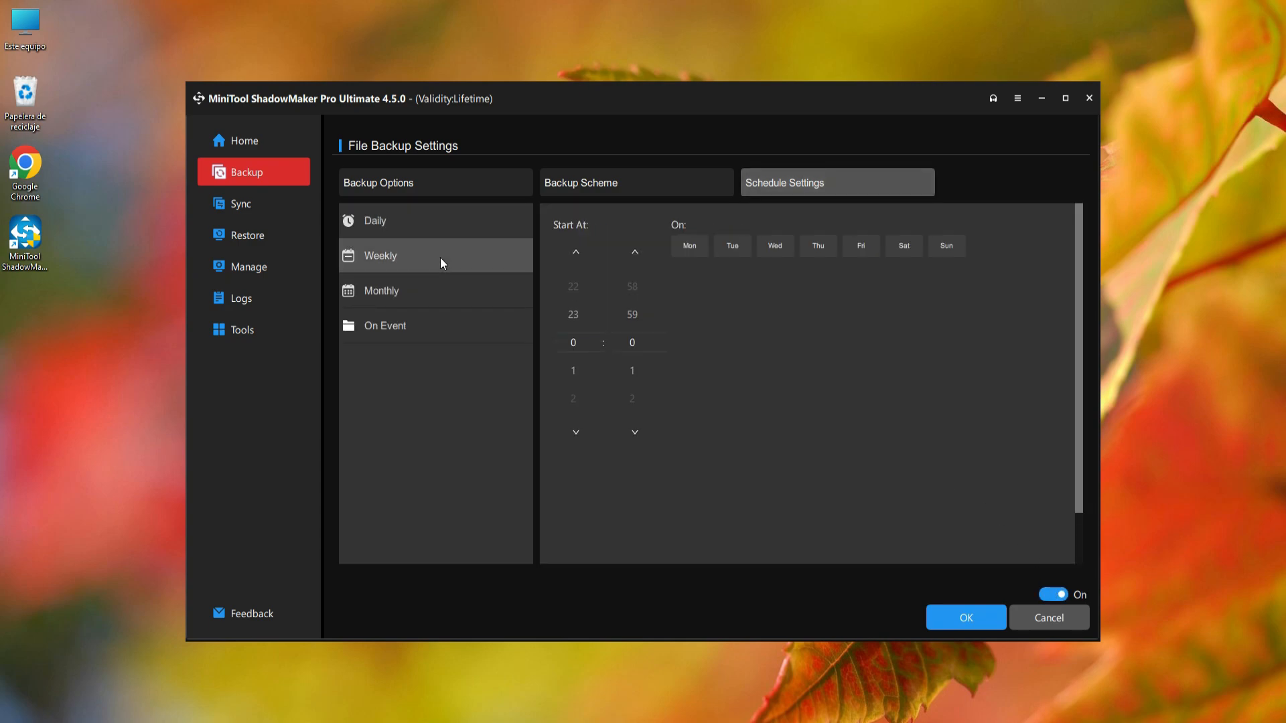
left_click(438, 292)
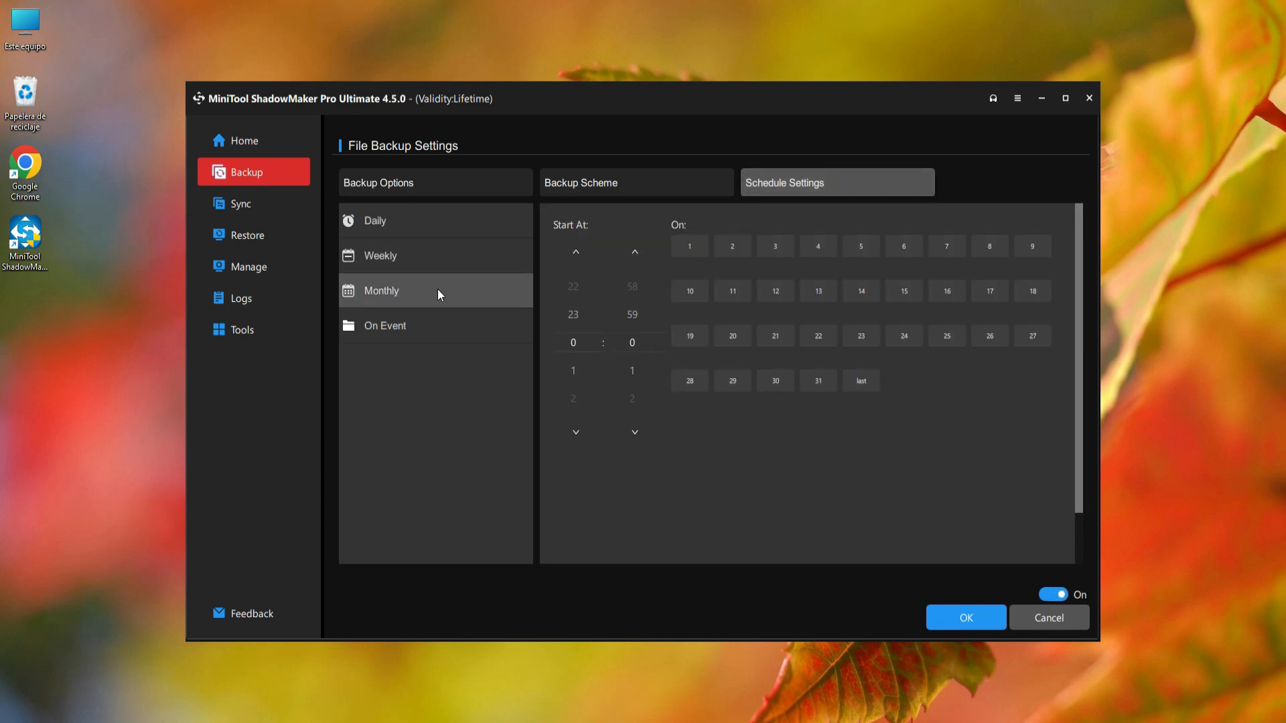
left_click(460, 324)
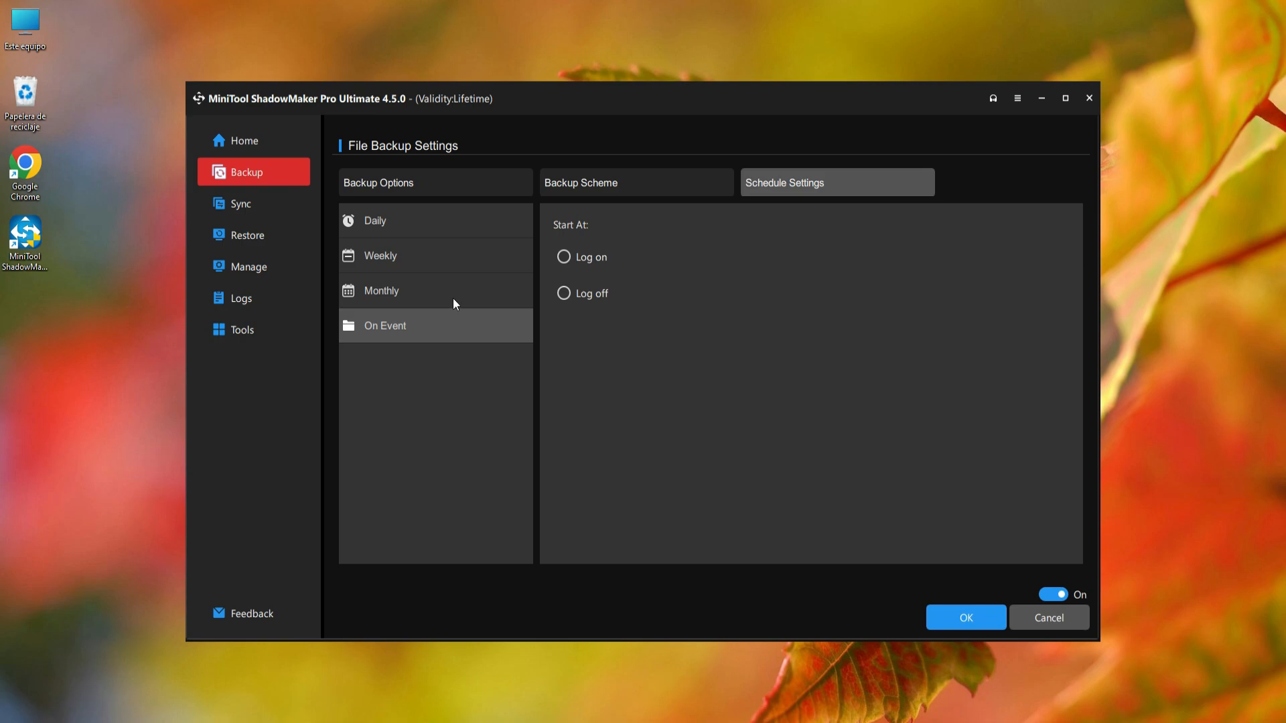
left_click(452, 289)
left_click(448, 262)
left_click(441, 230)
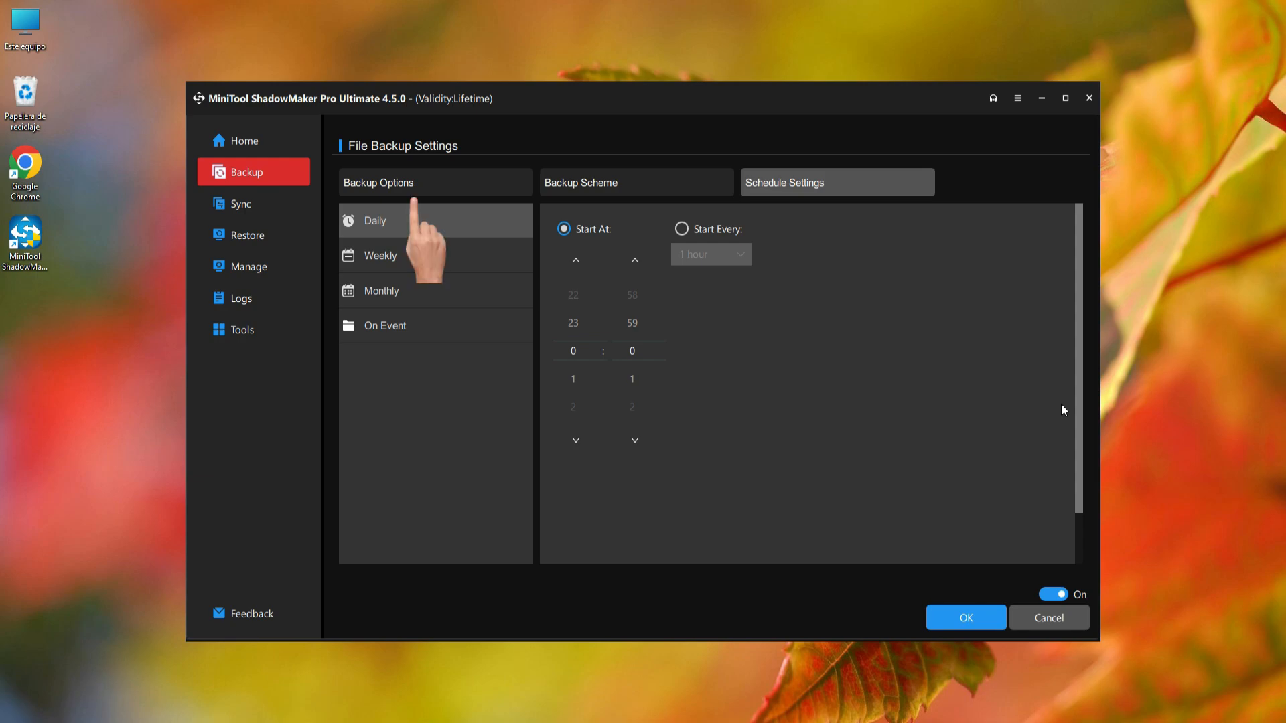
left_click(458, 191)
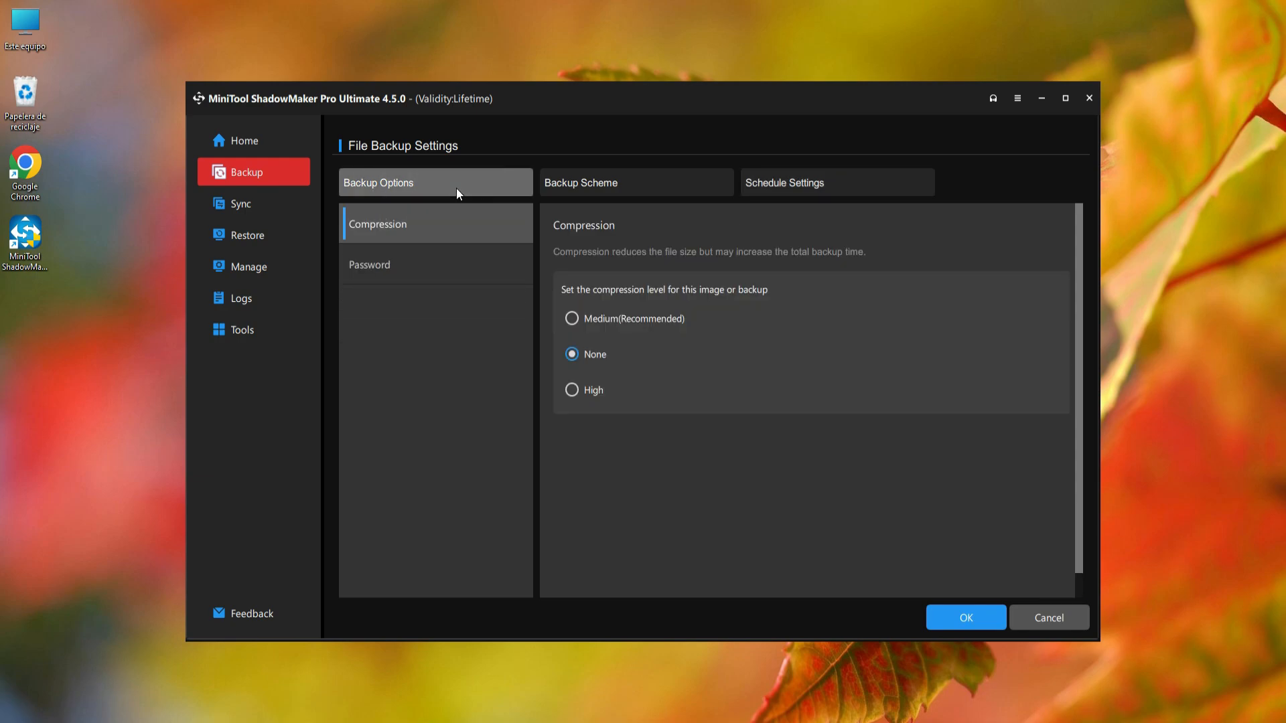
left_click(965, 618)
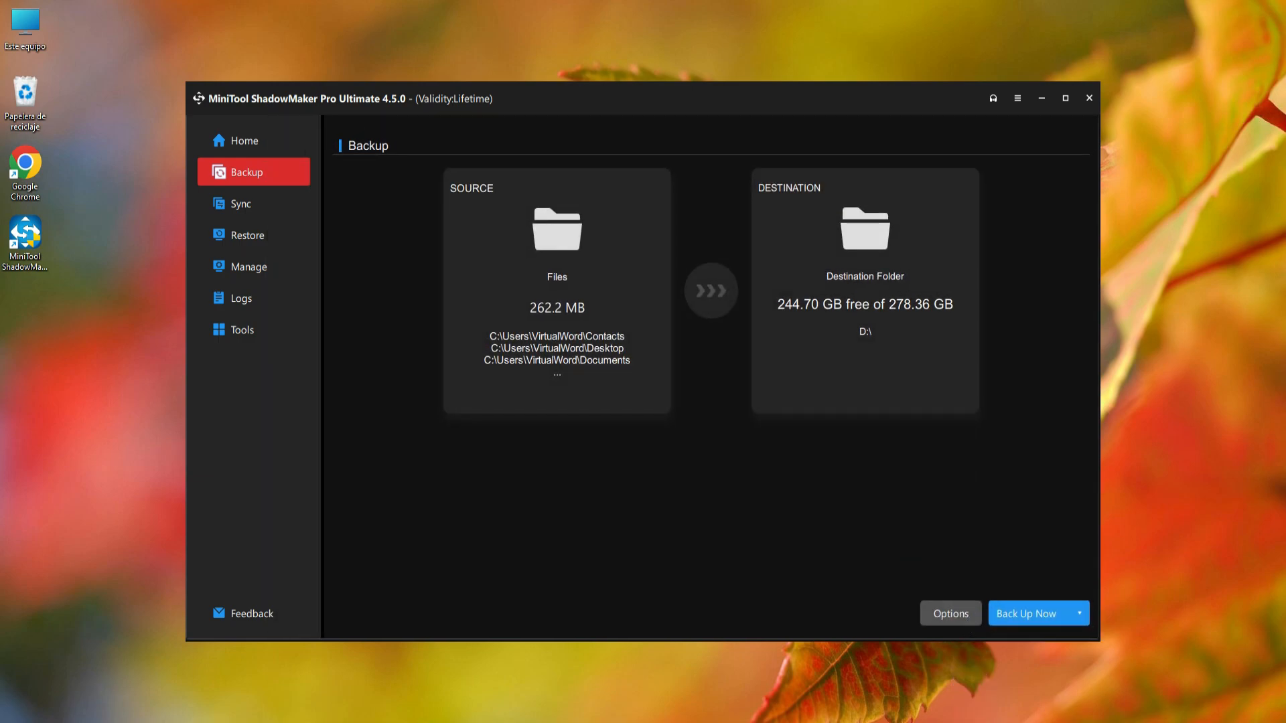
- Run the file backup to drive D: immediately and confirm it
left_click(1082, 620)
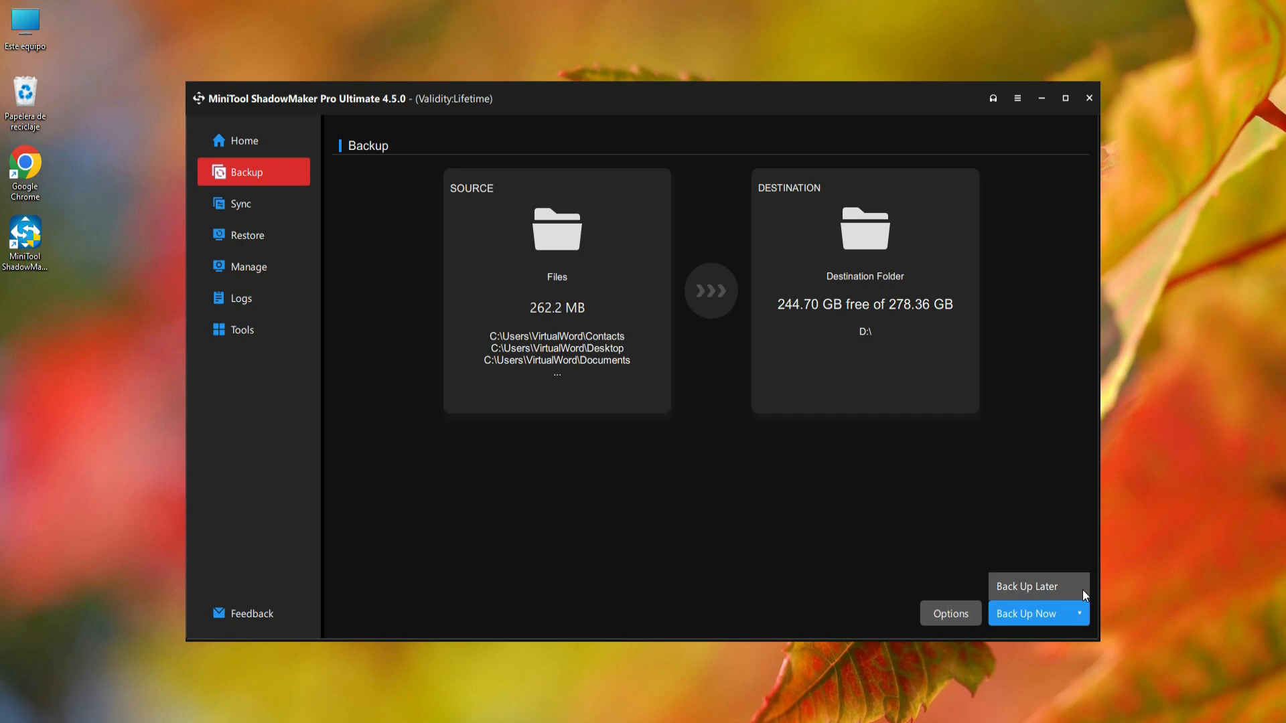
left_click(1026, 616)
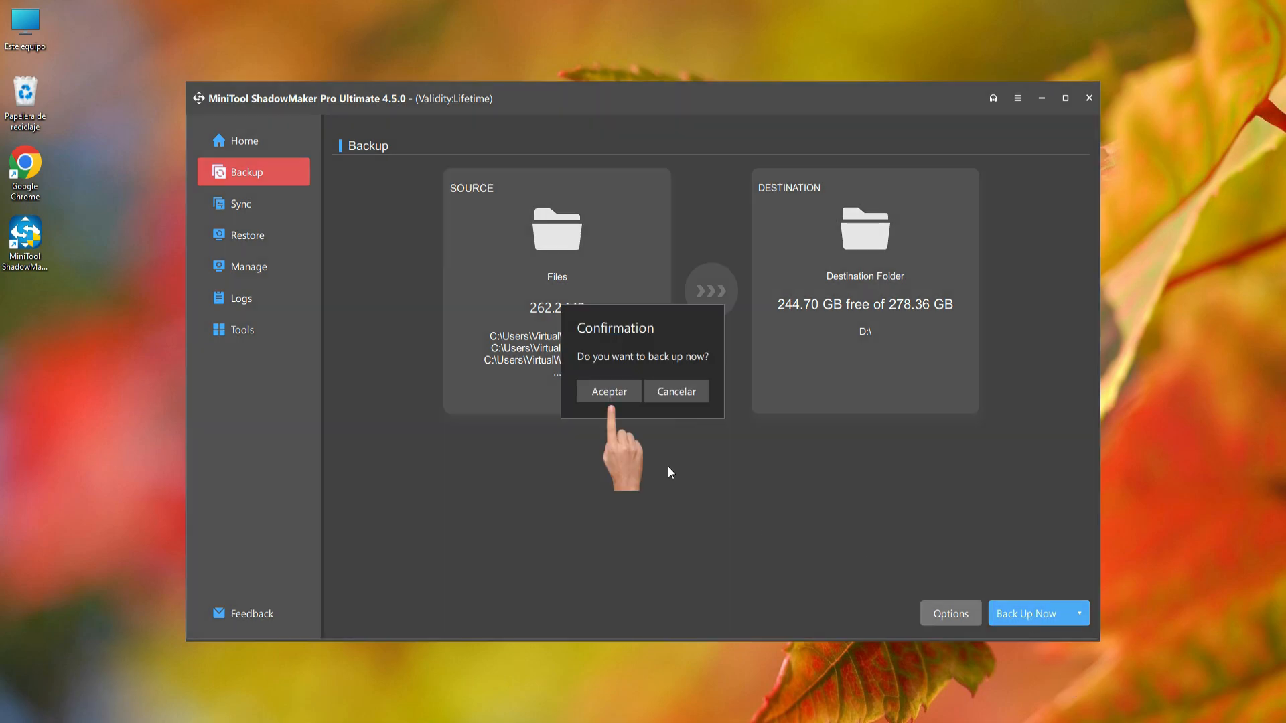
left_click(609, 392)
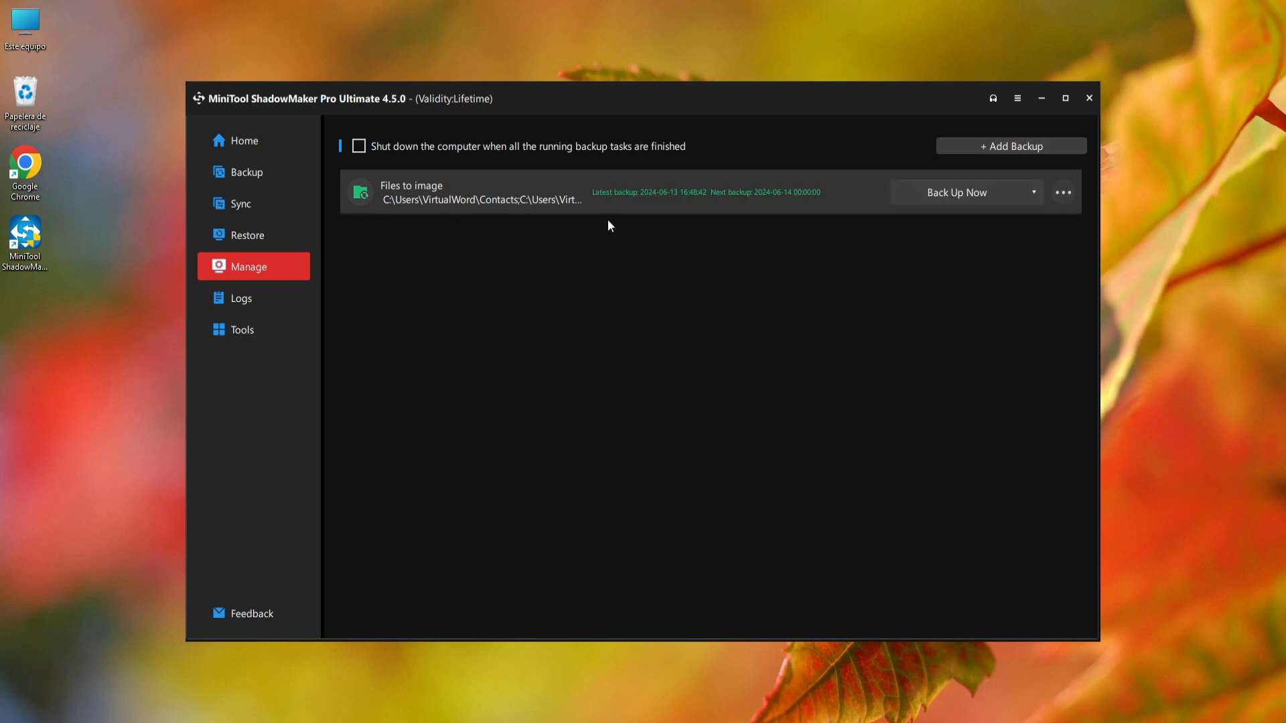
- Browse to the Nuevo vol (D:) drive in File Explorer and examine the newly created backup folder
double_click(38, 32)
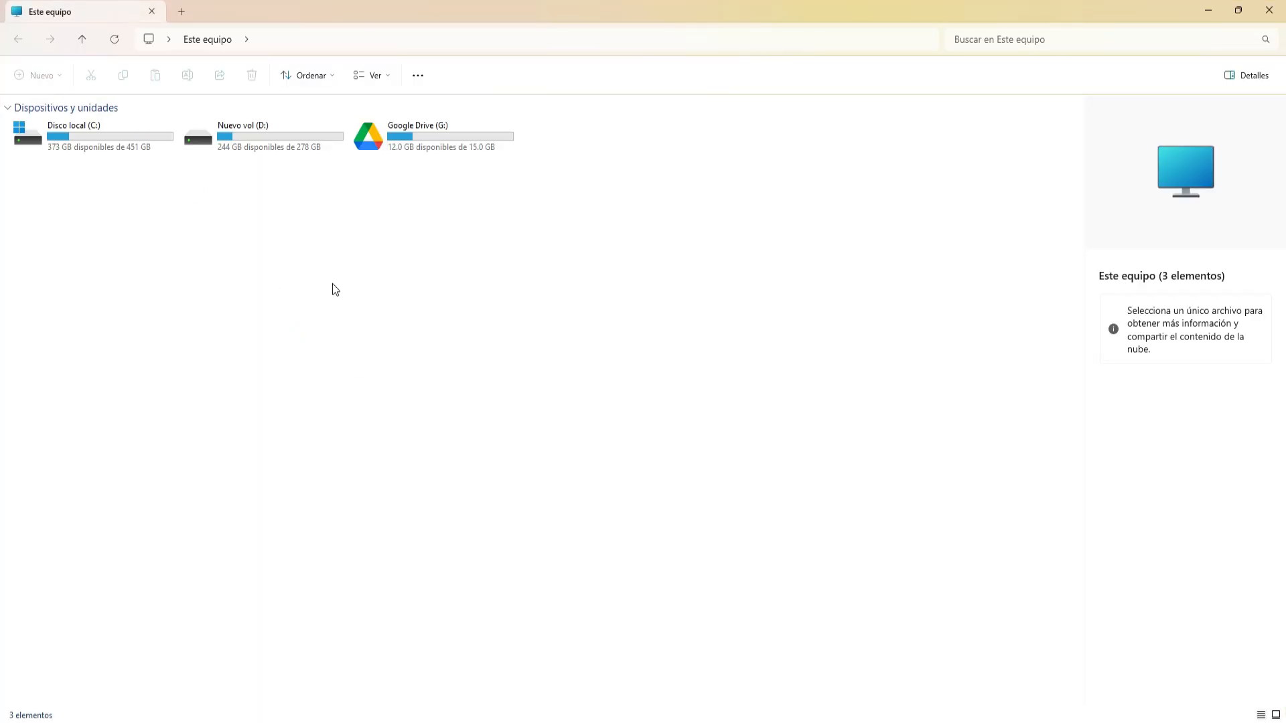
double_click(301, 140)
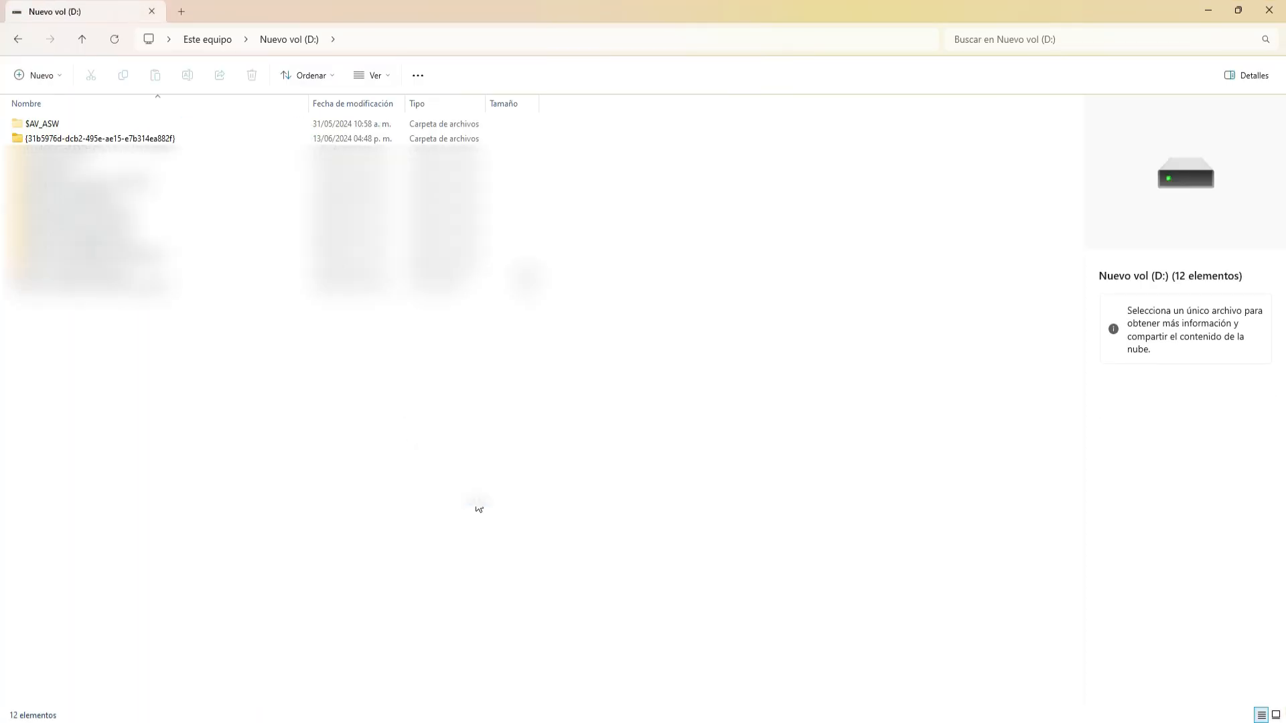
double_click(206, 138)
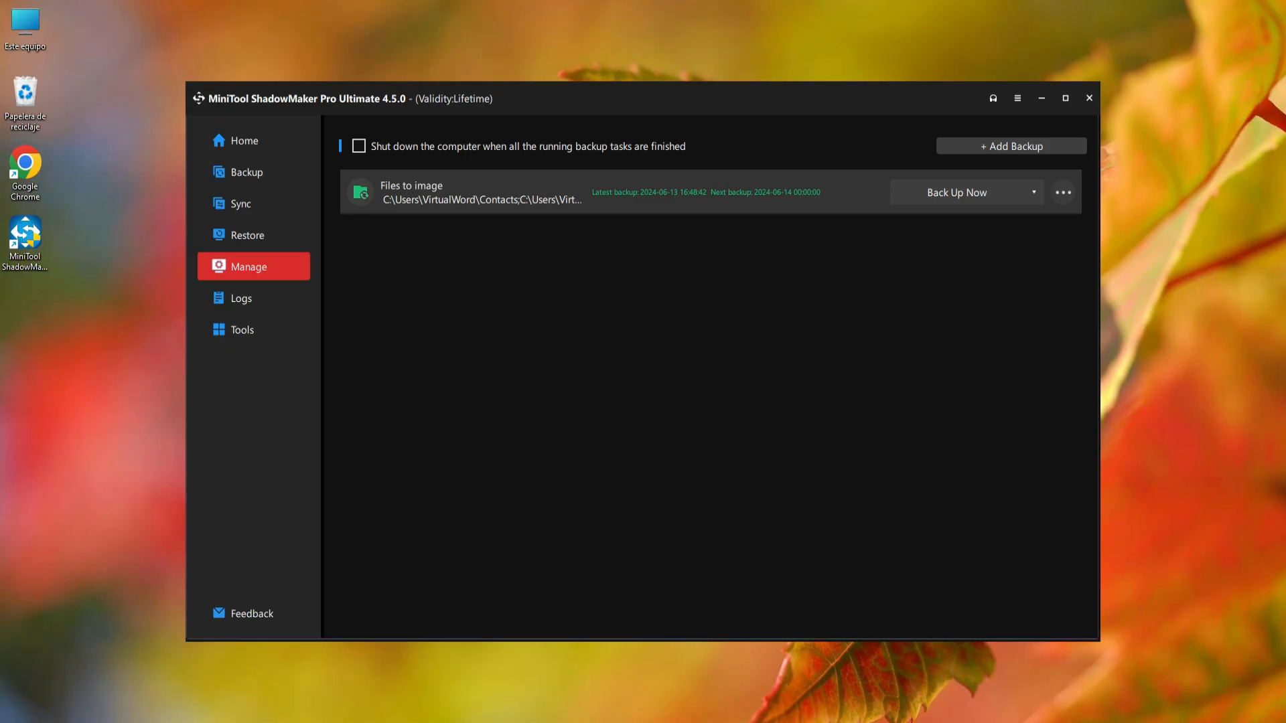
- Begin restoring the Files to image backup in MiniTool ShadowMaker, using the 13/06/2024 04:48 p. m. version
left_click(248, 231)
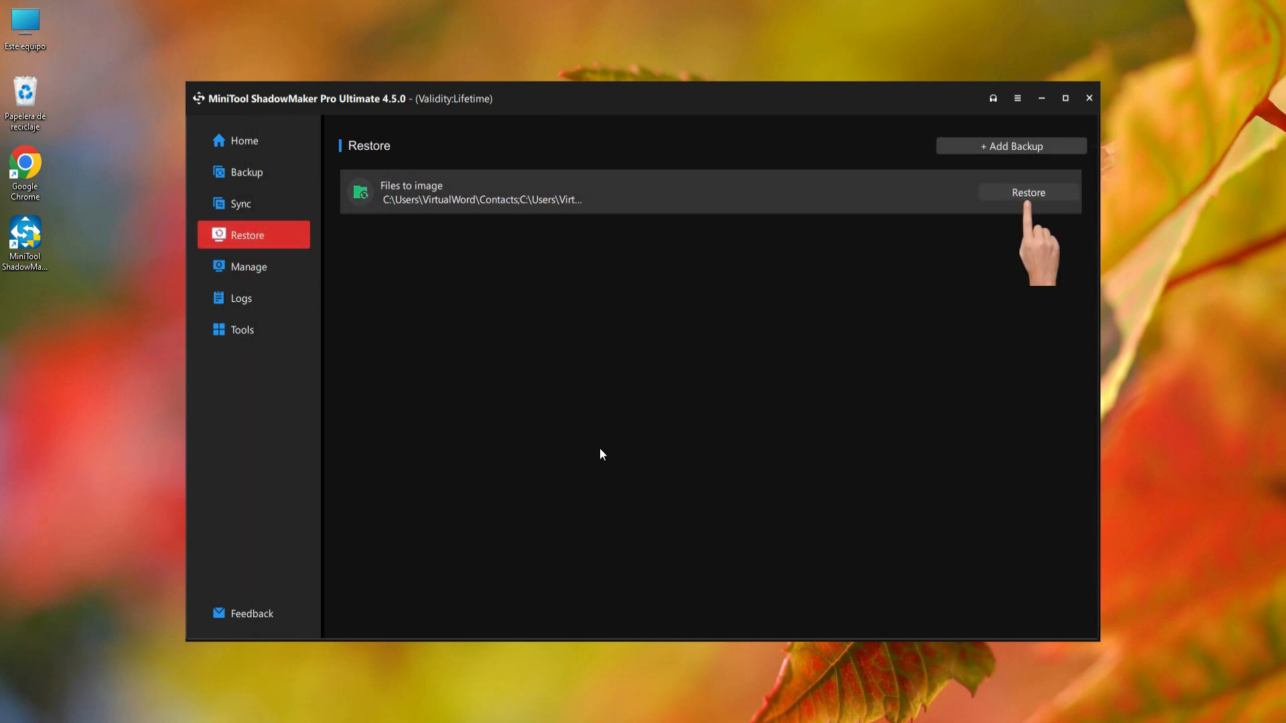
left_click(1022, 198)
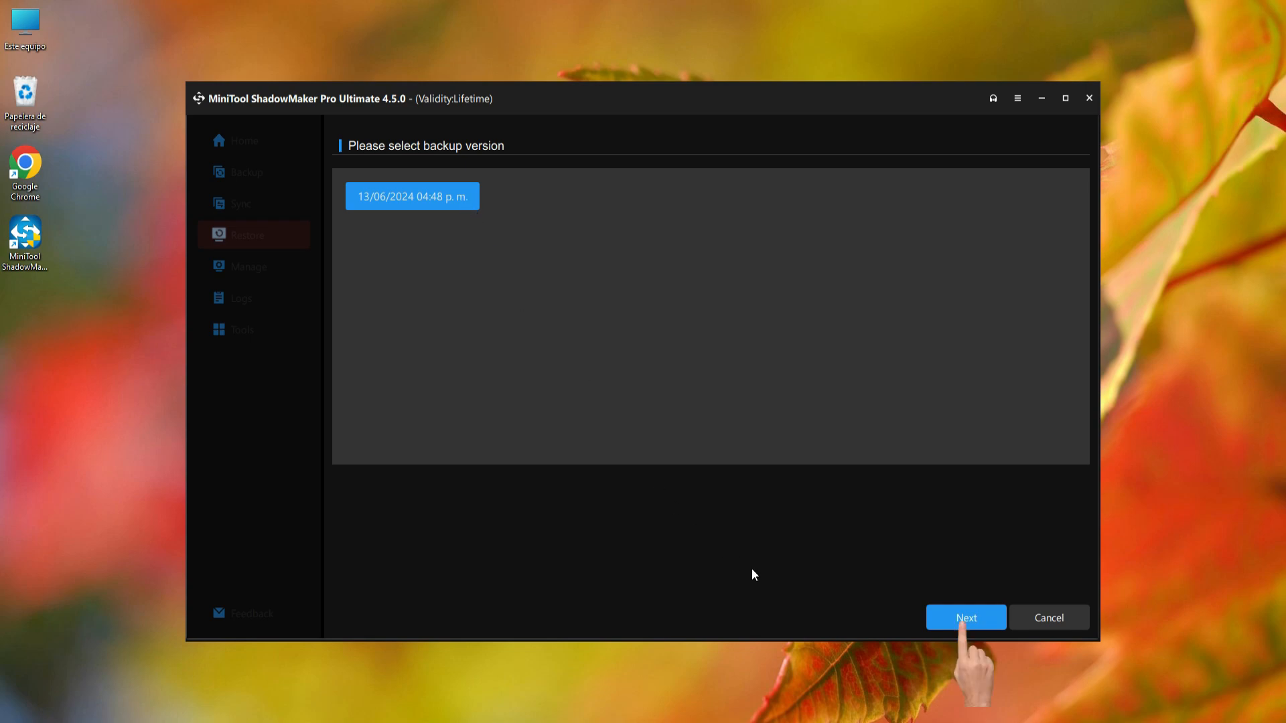
left_click(968, 620)
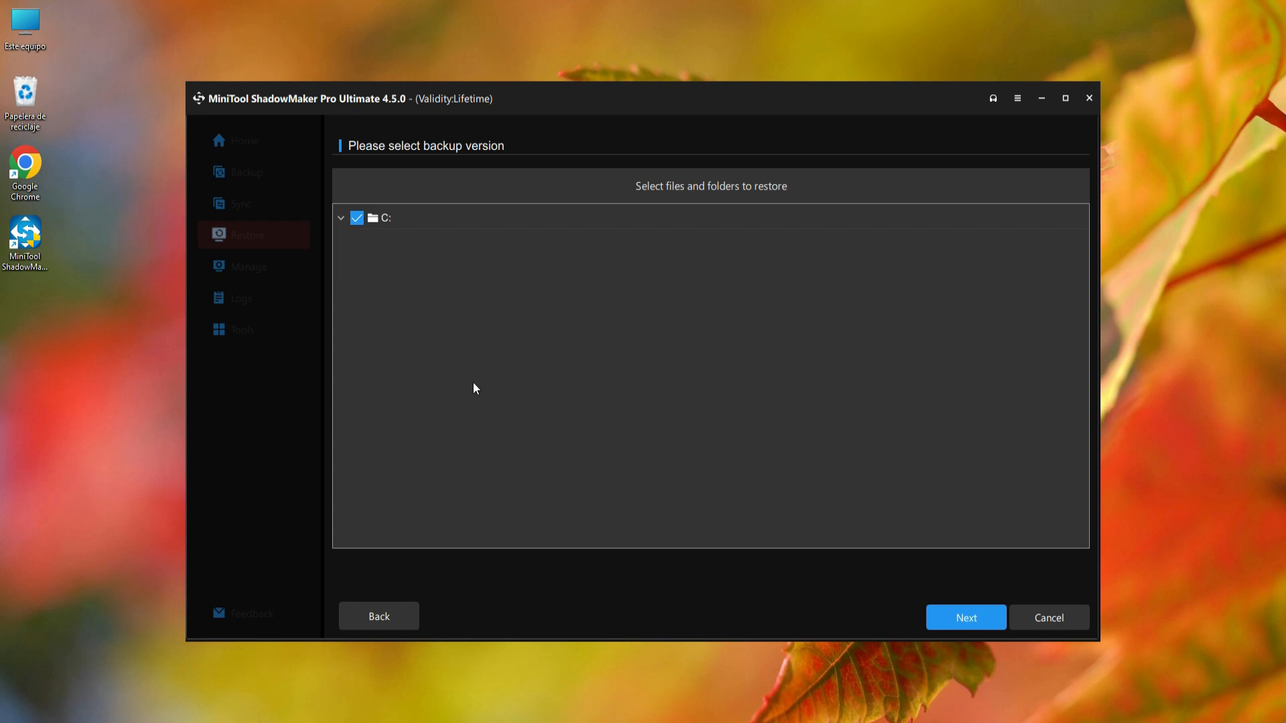
- Expand C:, Users and the profile folder to review the files to restore, and proceed with every folder included
left_click(340, 219)
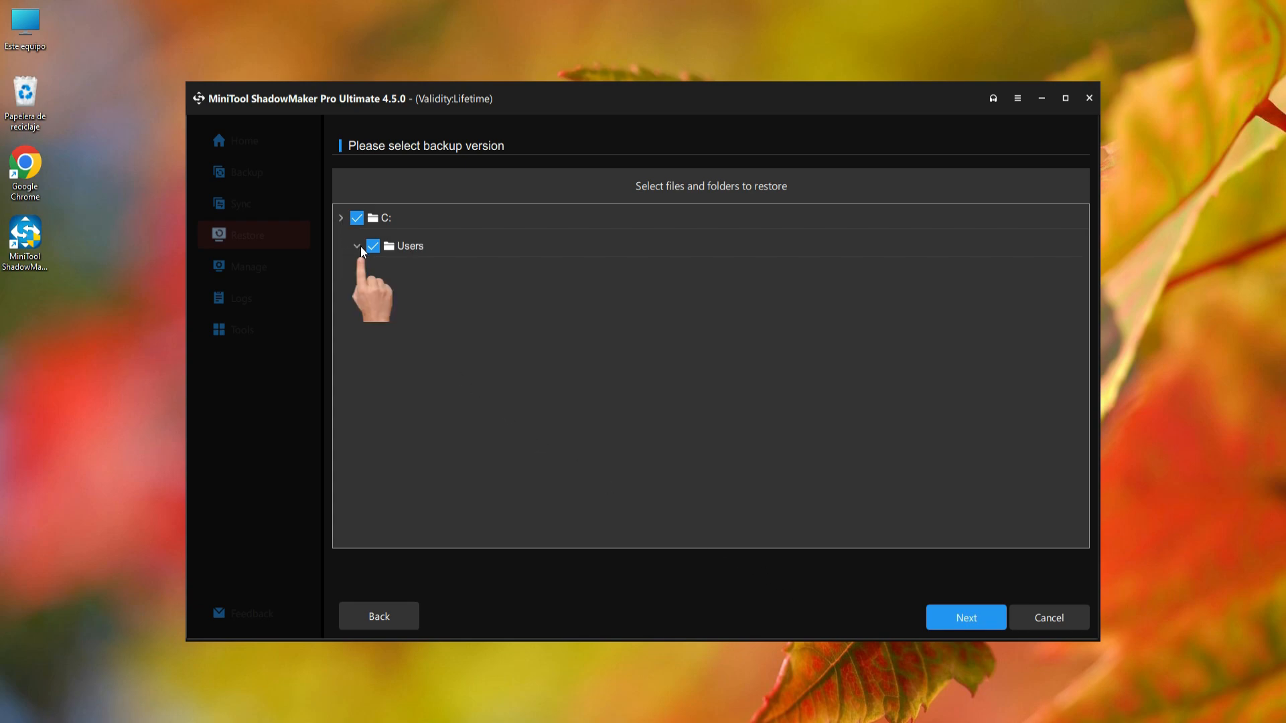
left_click(357, 247)
left_click(376, 275)
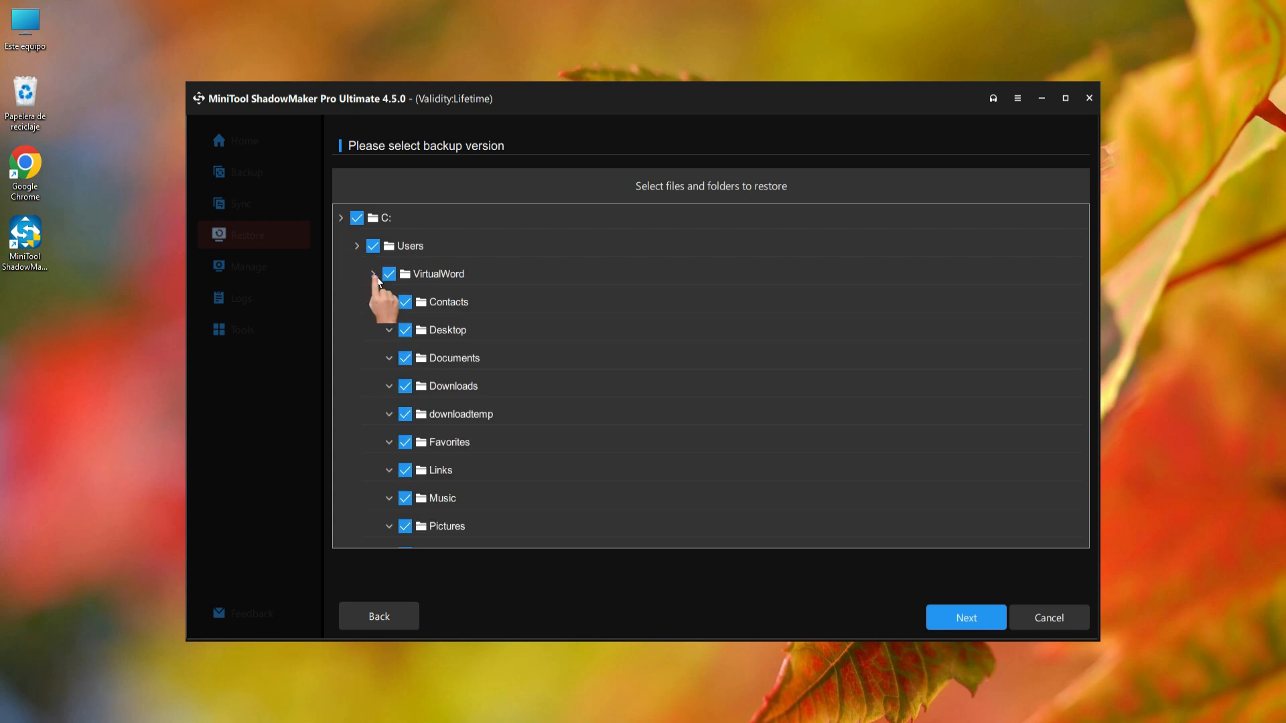
scroll(378, 275, "down", 3)
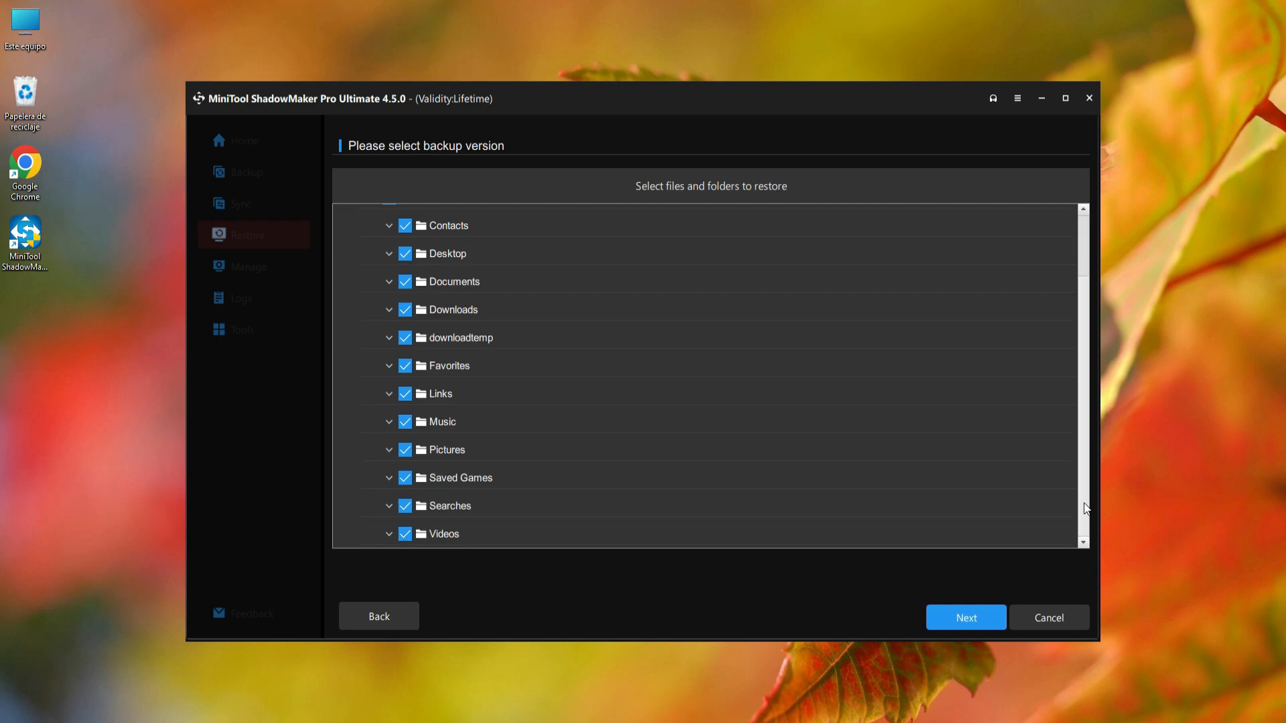
left_click(966, 619)
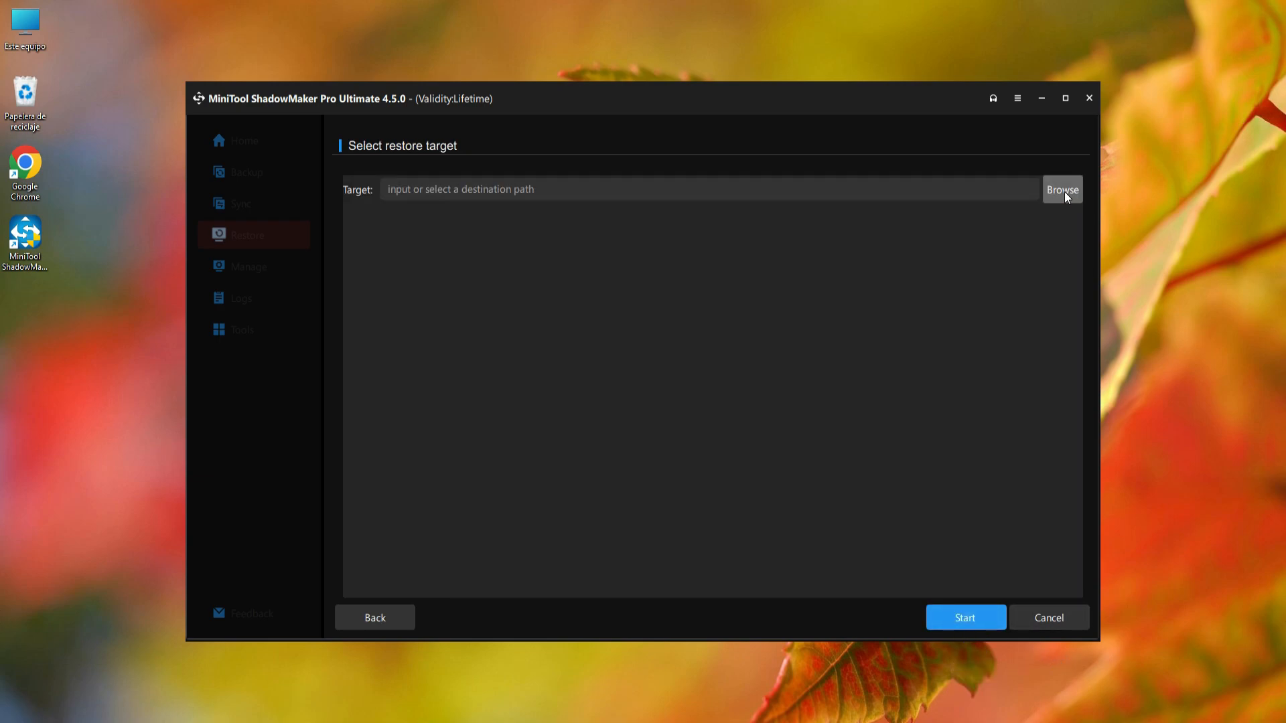
- Set the restore target to the Desktop folder of the user profile
left_click(1065, 197)
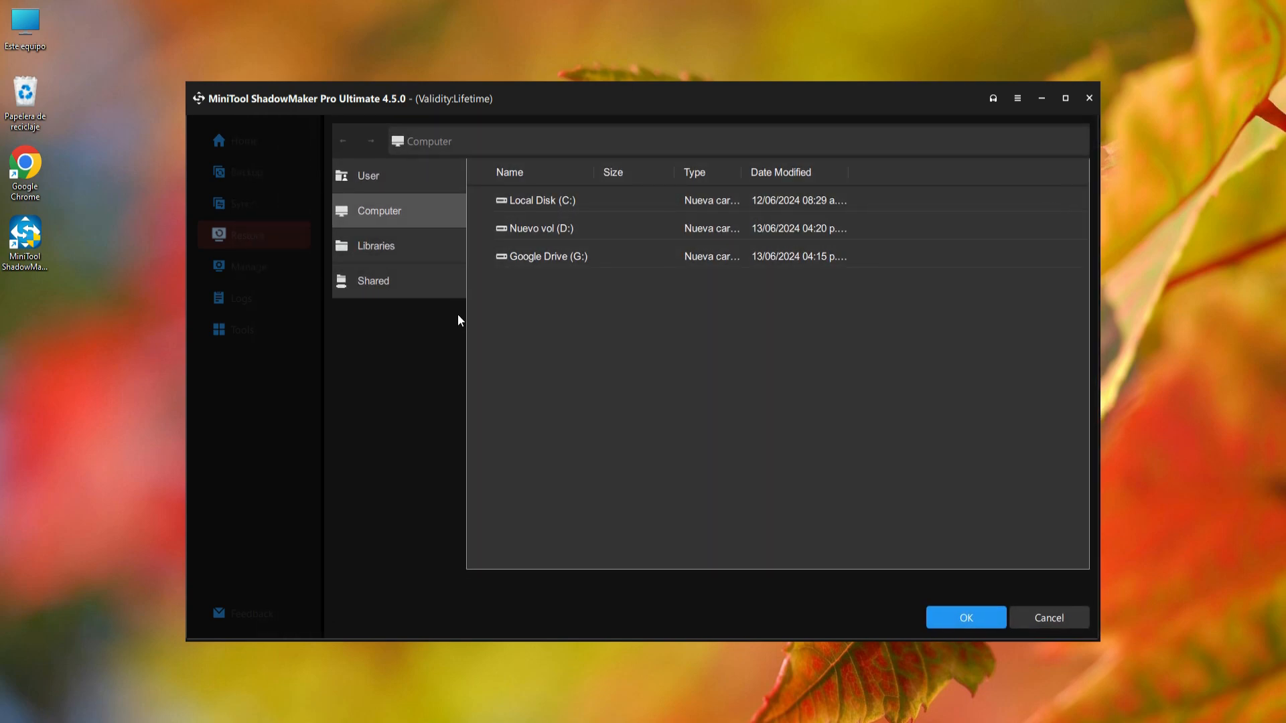
left_click(385, 283)
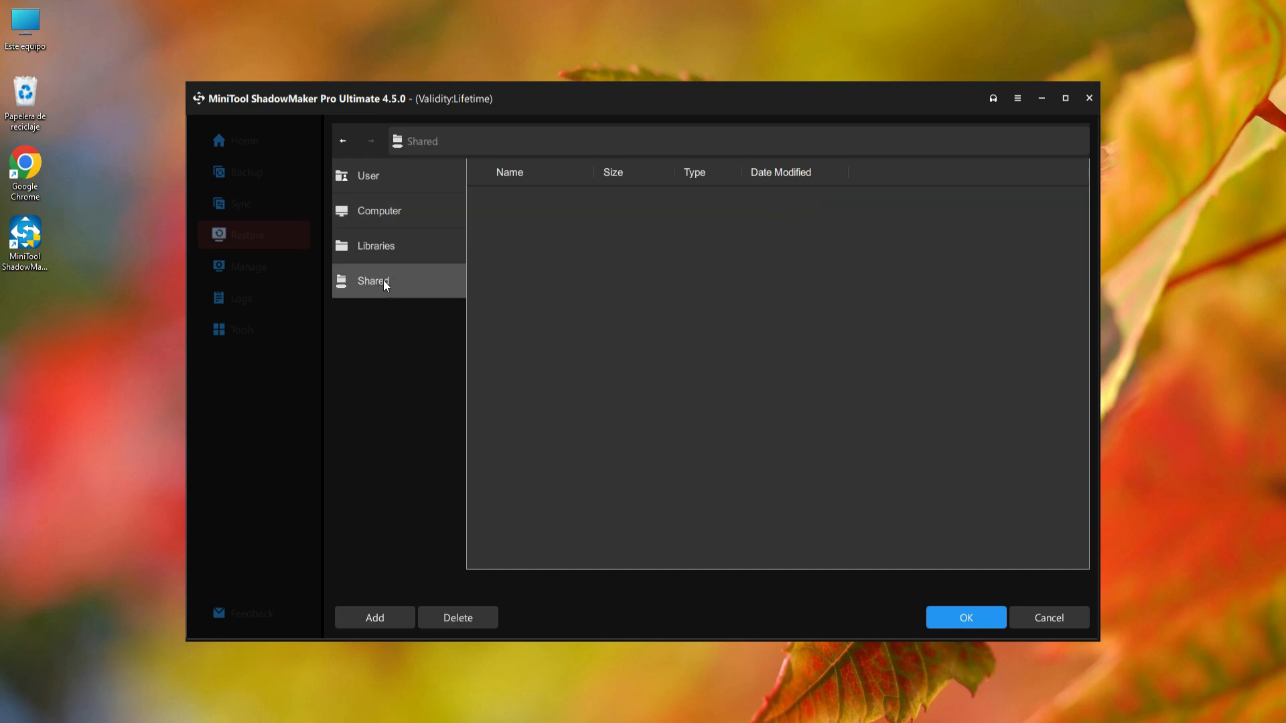
left_click(379, 211)
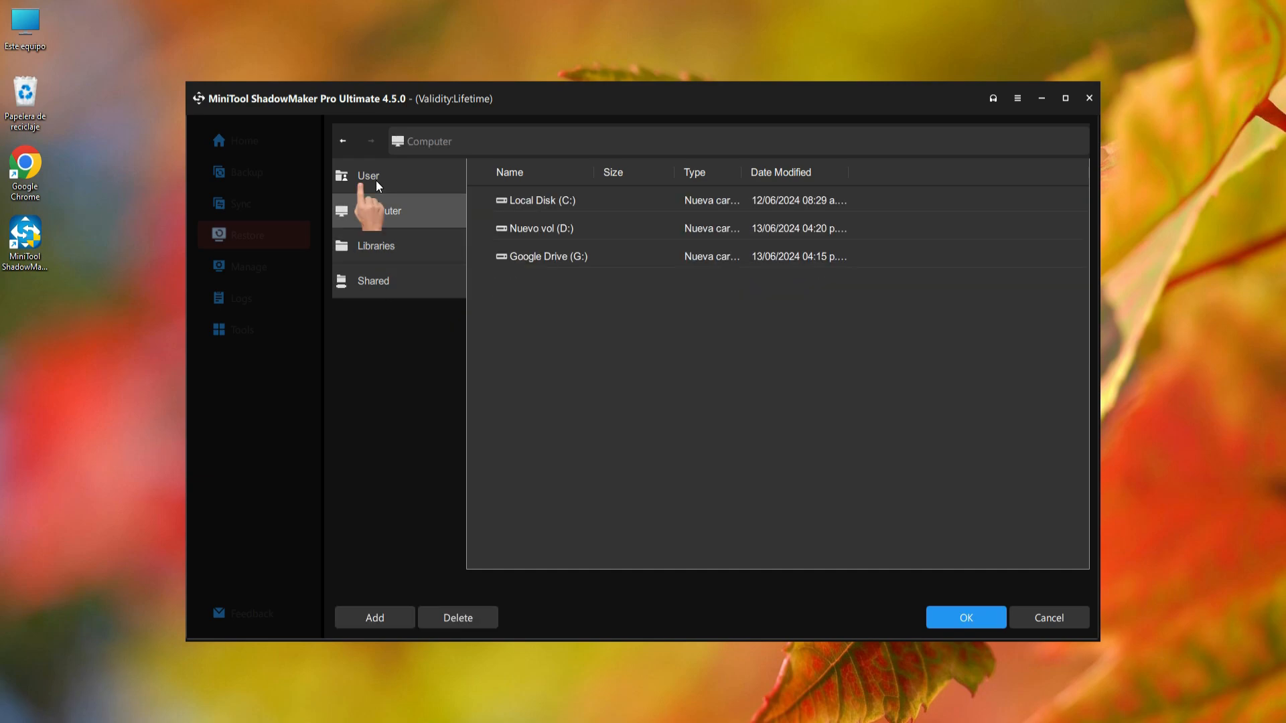
left_click(361, 181)
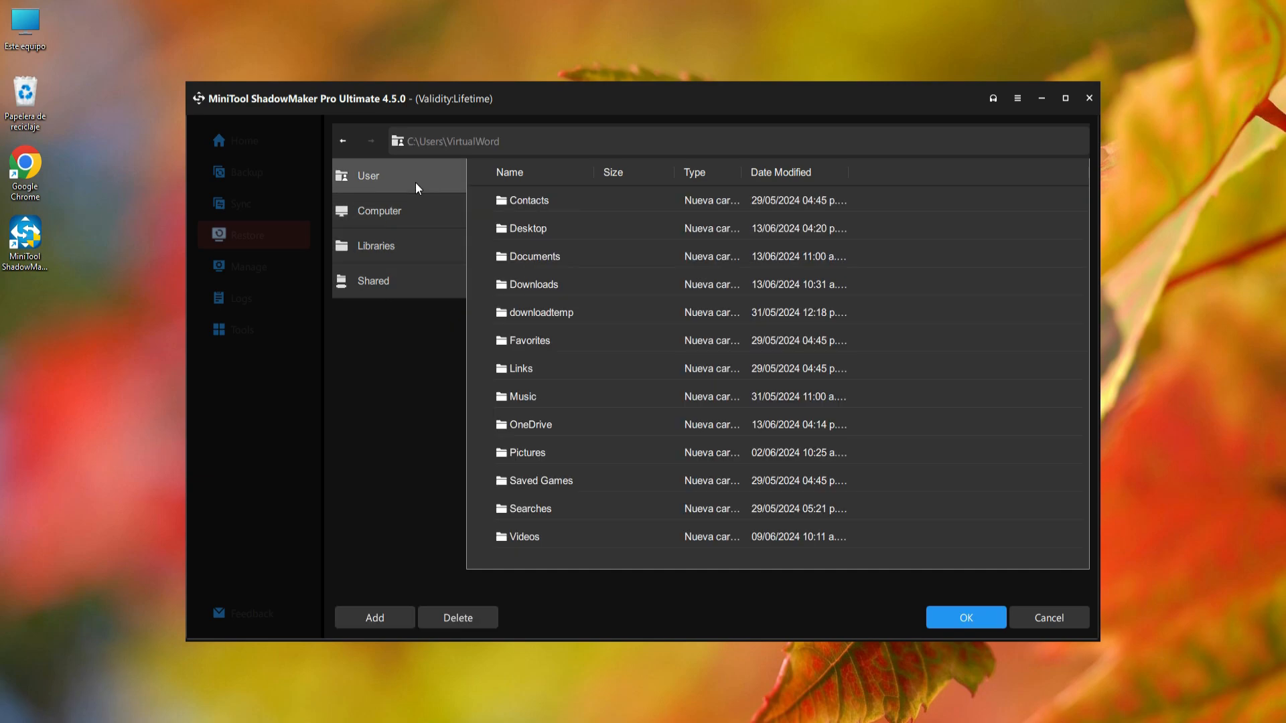
left_click(543, 232)
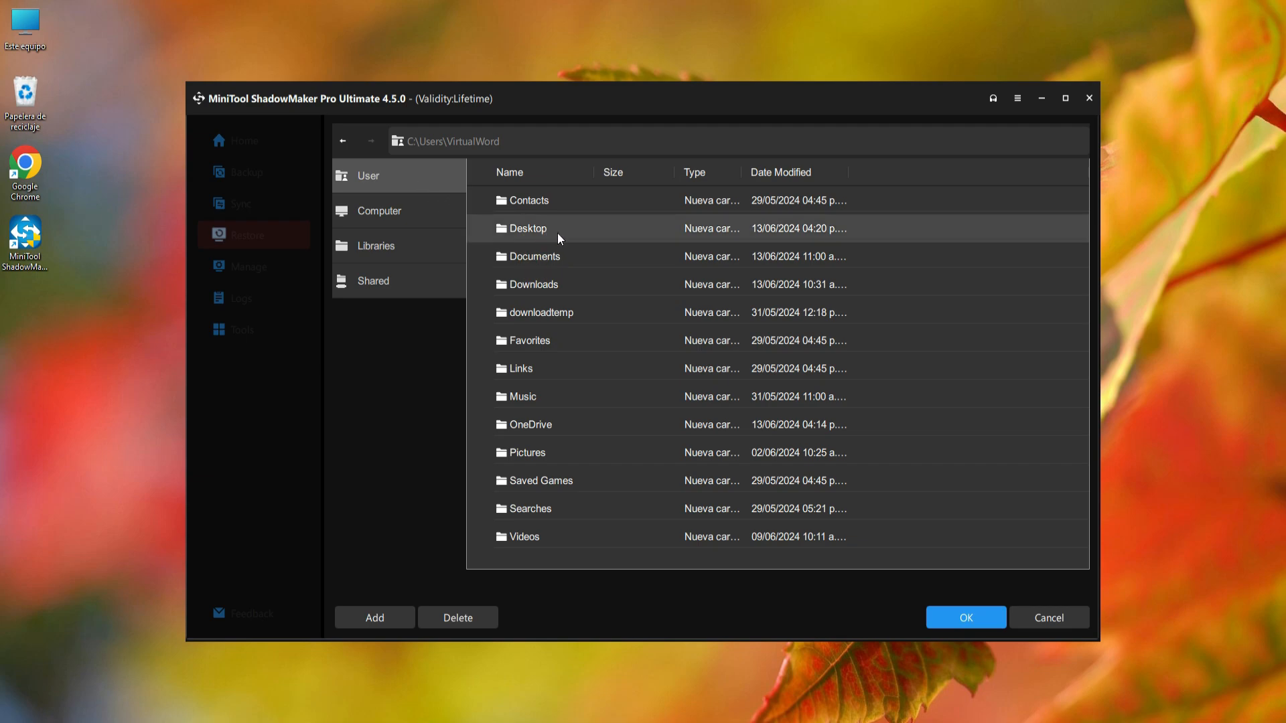
left_click(954, 622)
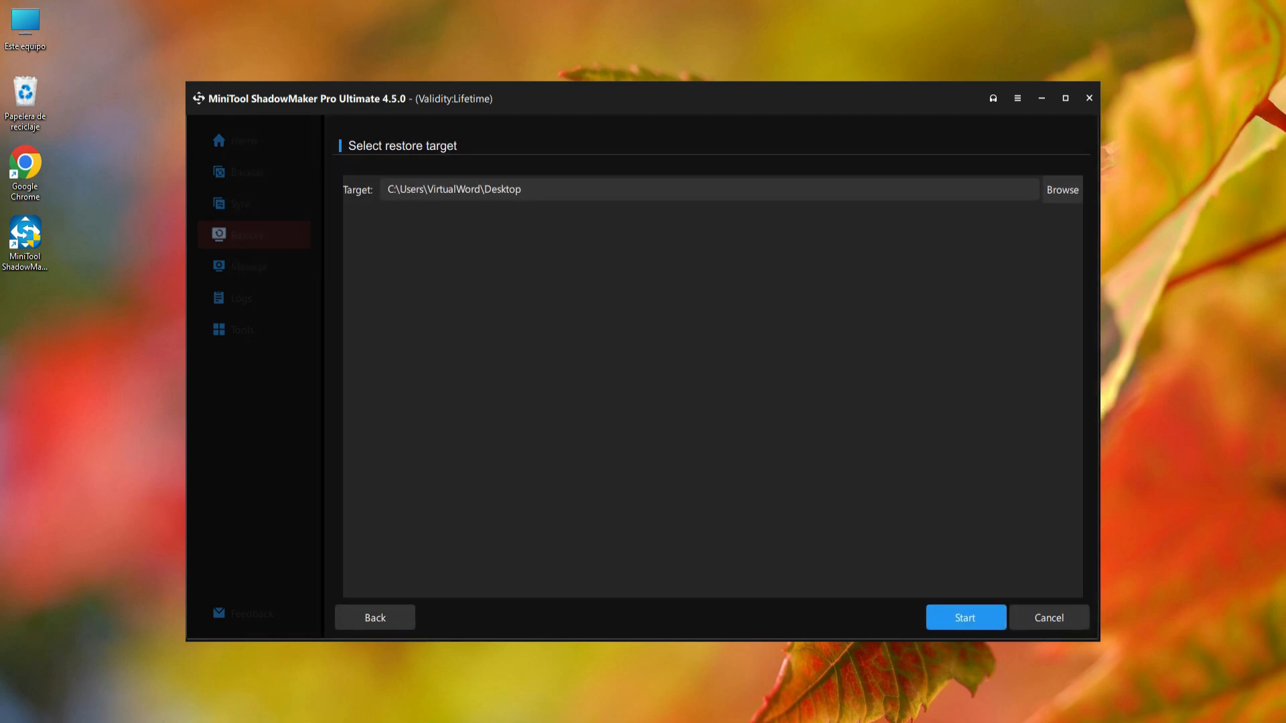
- Run the file restore to the Desktop and finish the operation
left_click(962, 620)
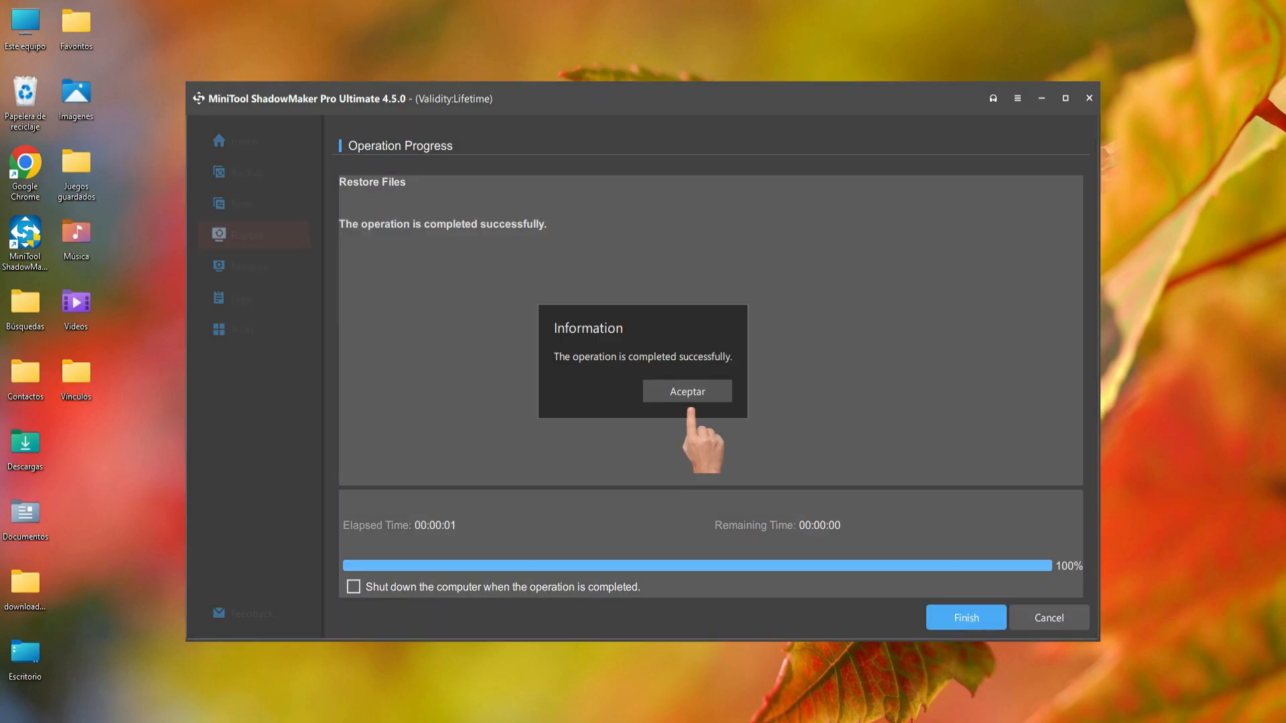
left_click(725, 399)
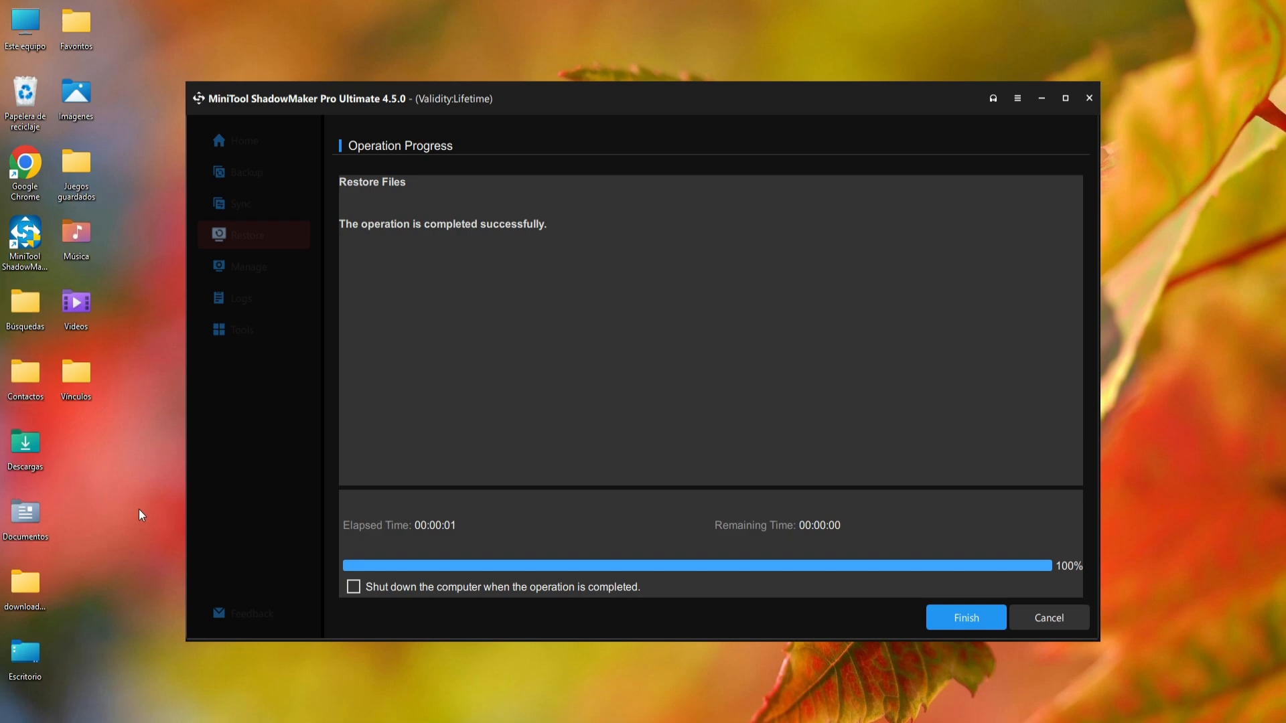
left_click(959, 621)
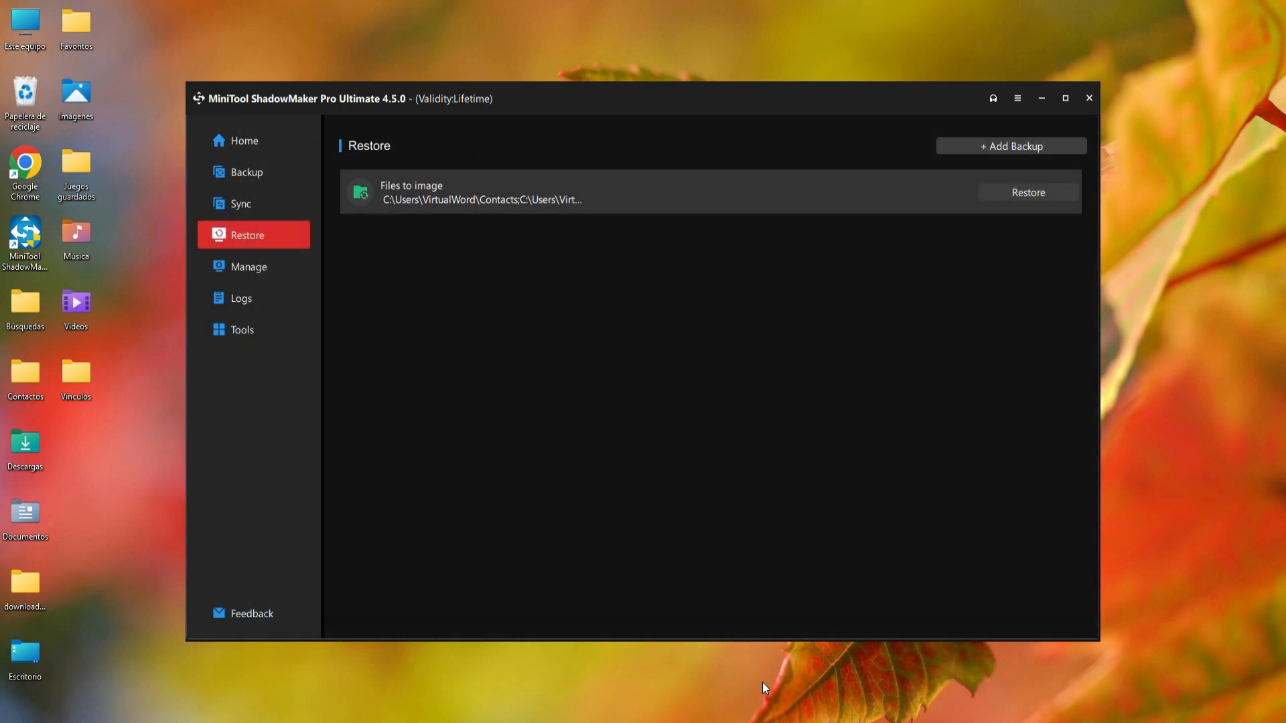
- Look through the Tools, Logs, Manage, Restore, Sync and Backup pages in turn, finishing on the Home overview
left_click(264, 340)
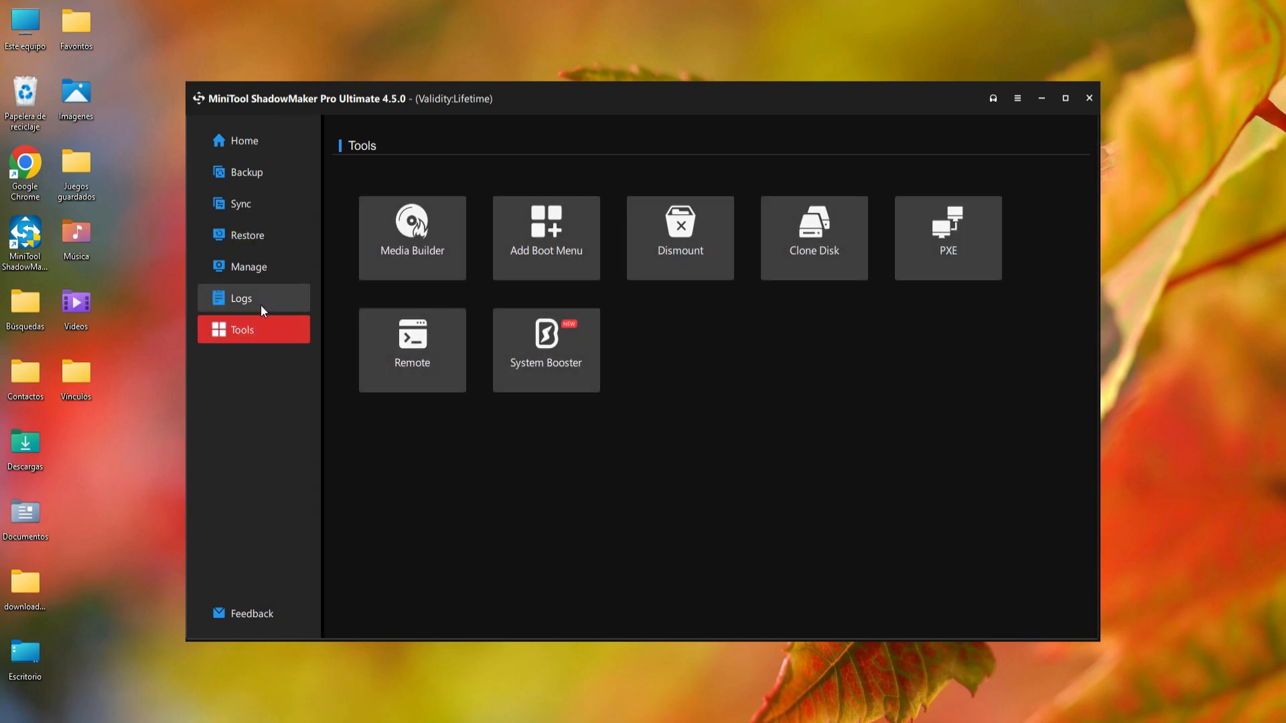
left_click(260, 302)
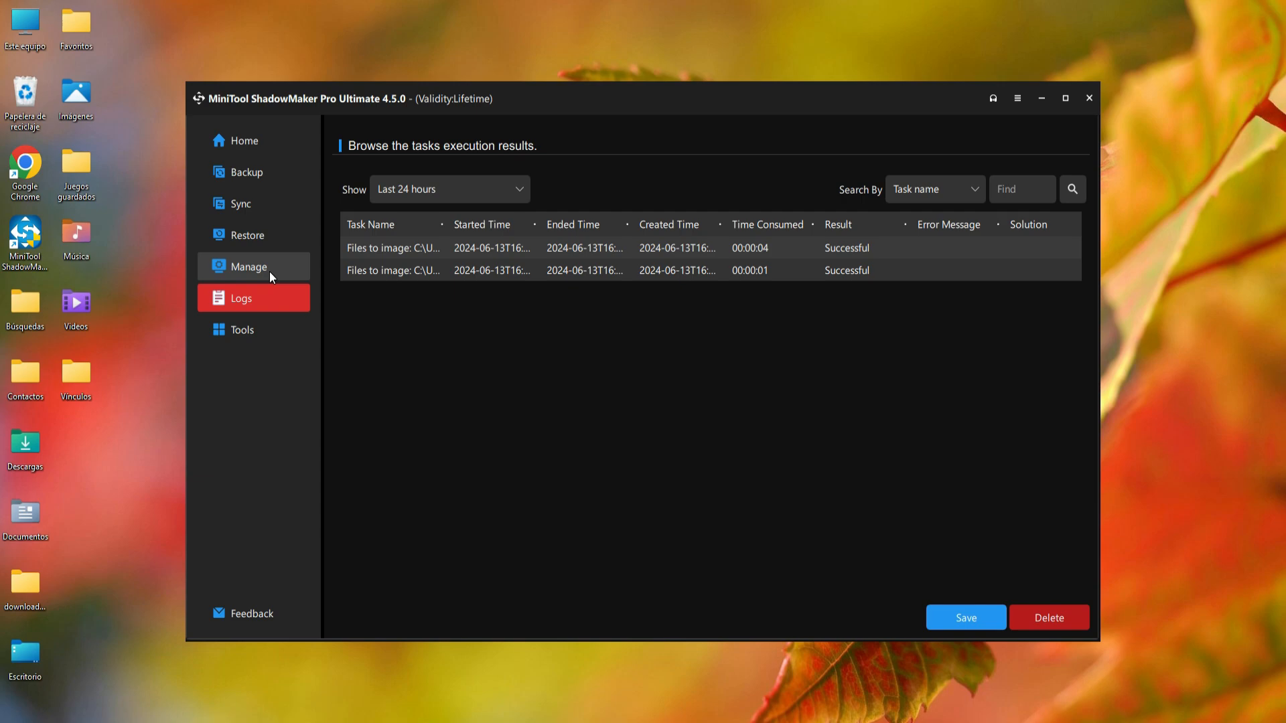
left_click(269, 271)
left_click(265, 240)
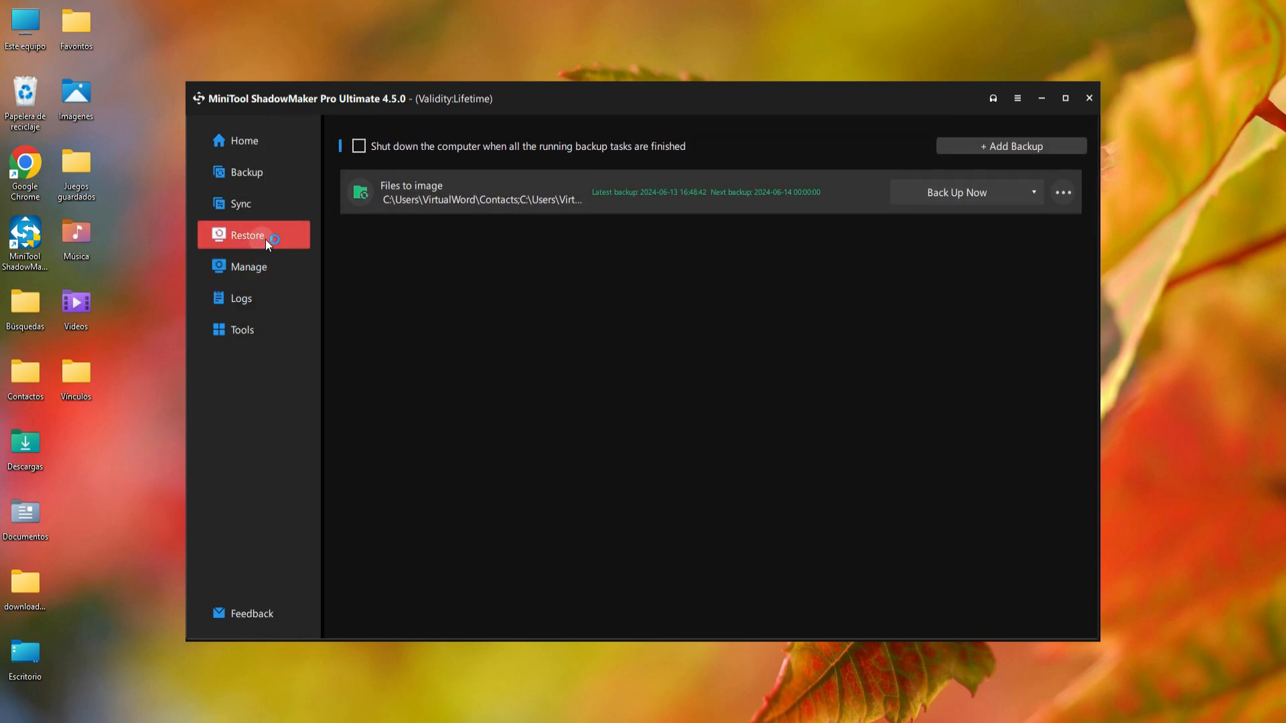
left_click(301, 207)
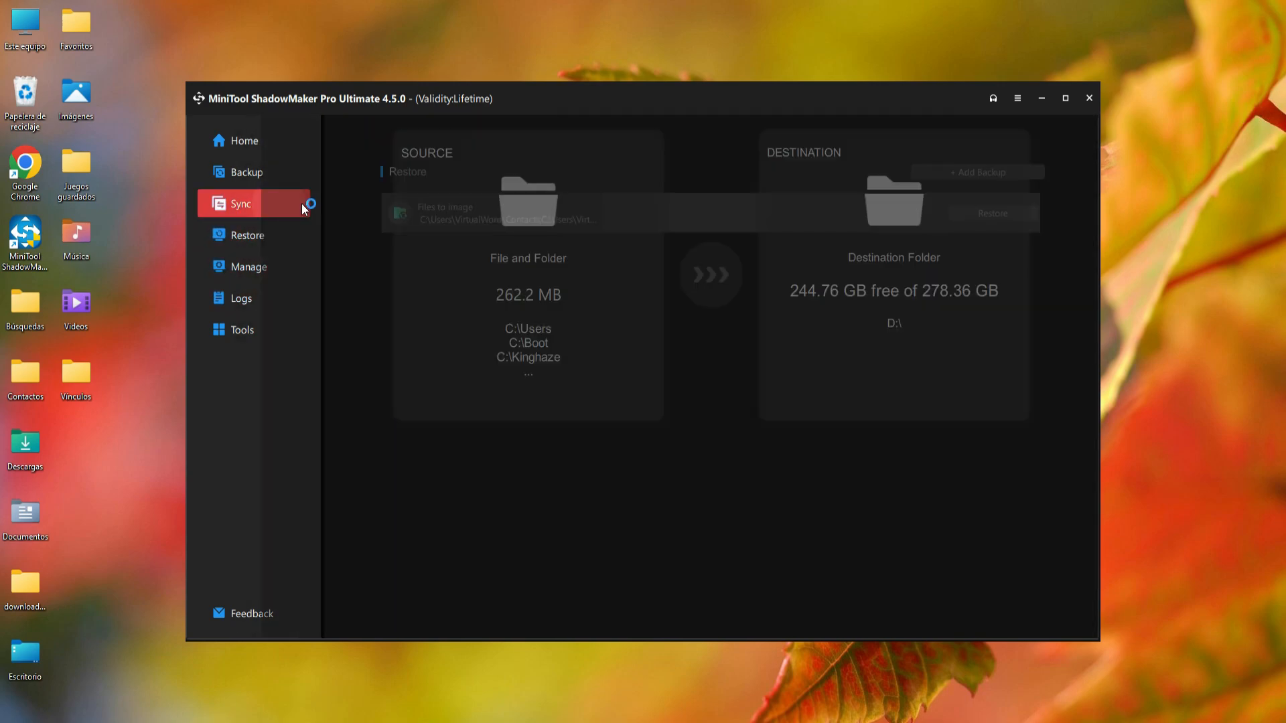
left_click(308, 170)
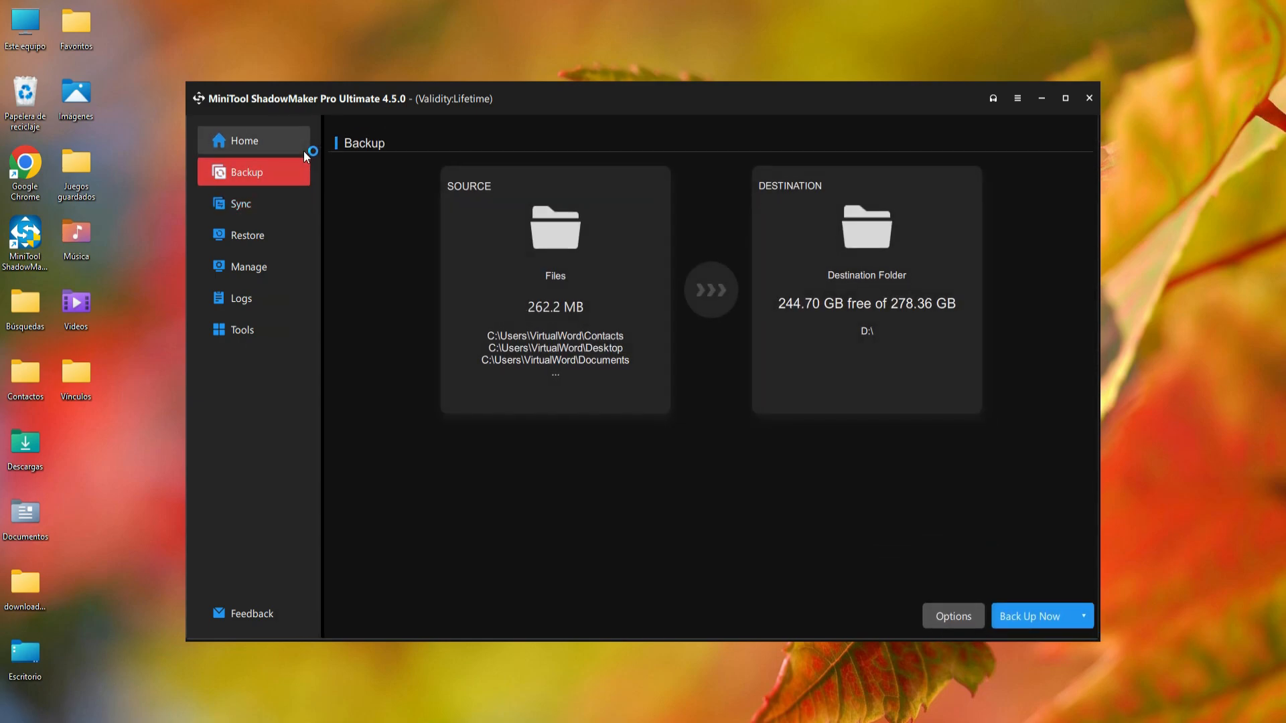
left_click(303, 150)
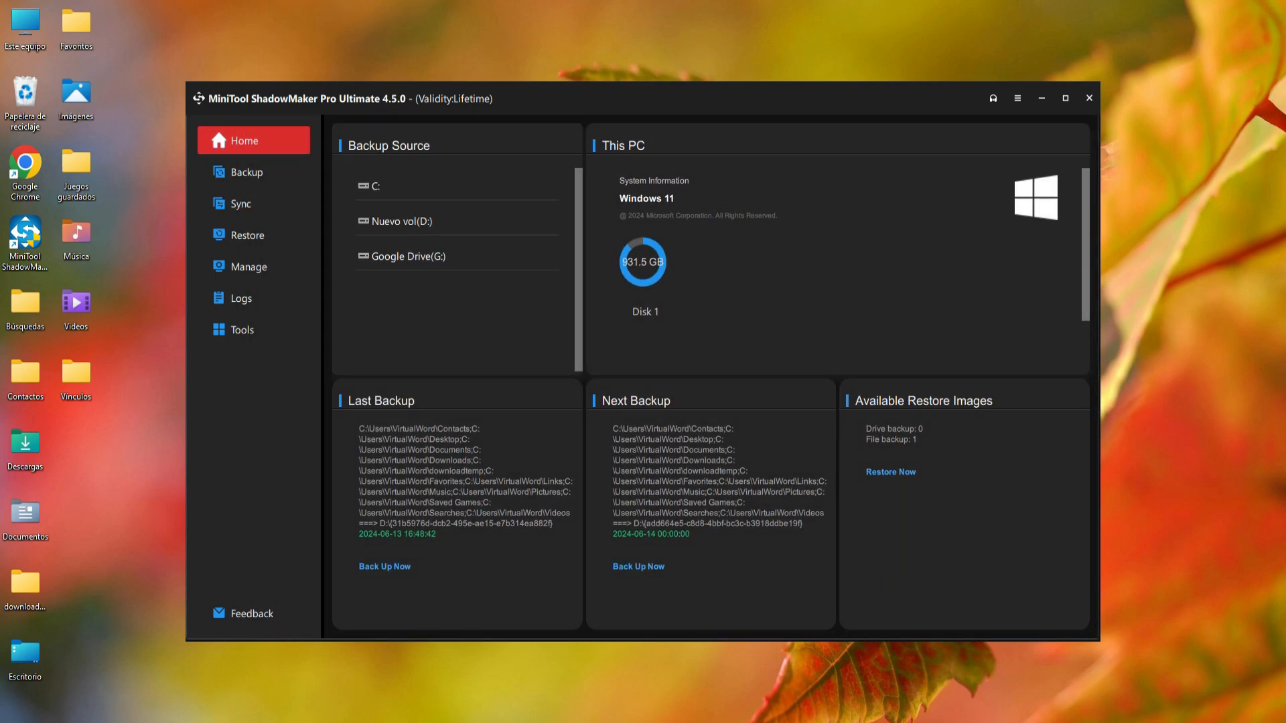